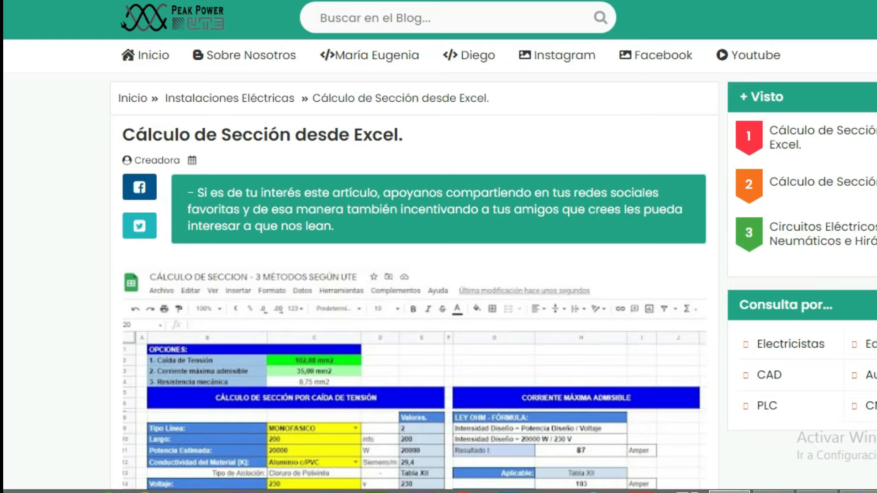
Step: Open the cable section calculation spreadsheet from the download link at the end of the article
scroll(411, 274, down, 15)
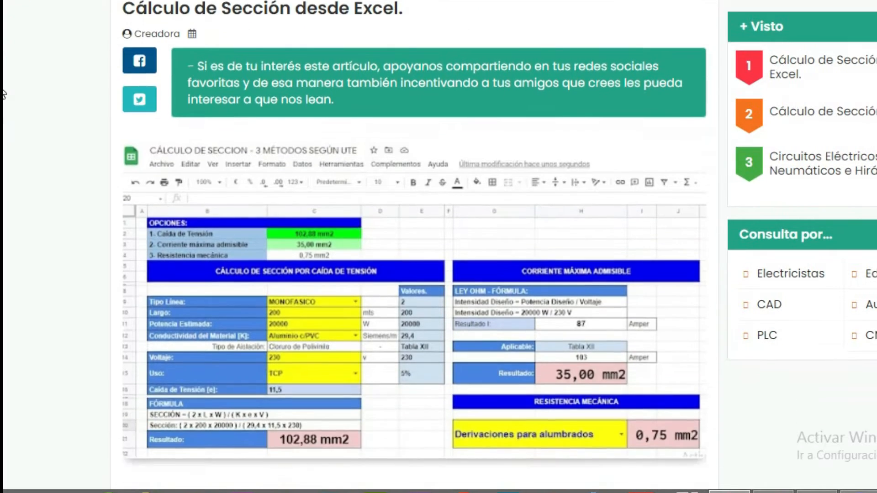
scroll(327, 172, down, 12)
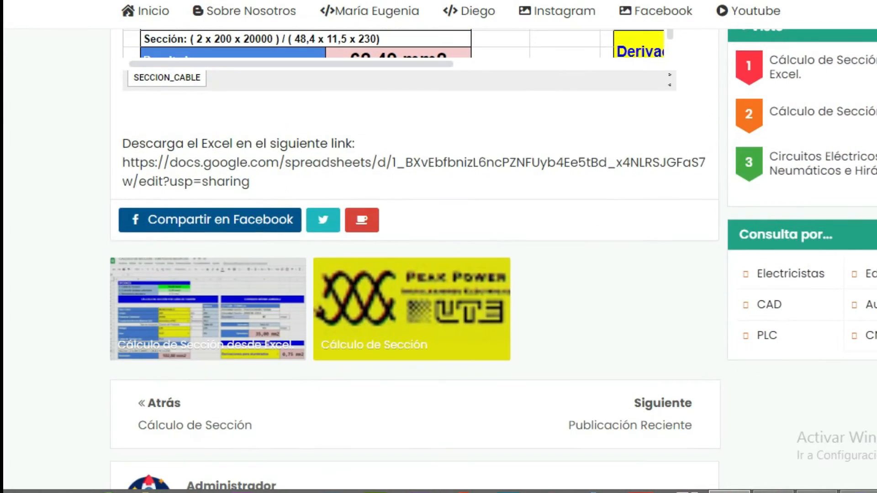
click(212, 175)
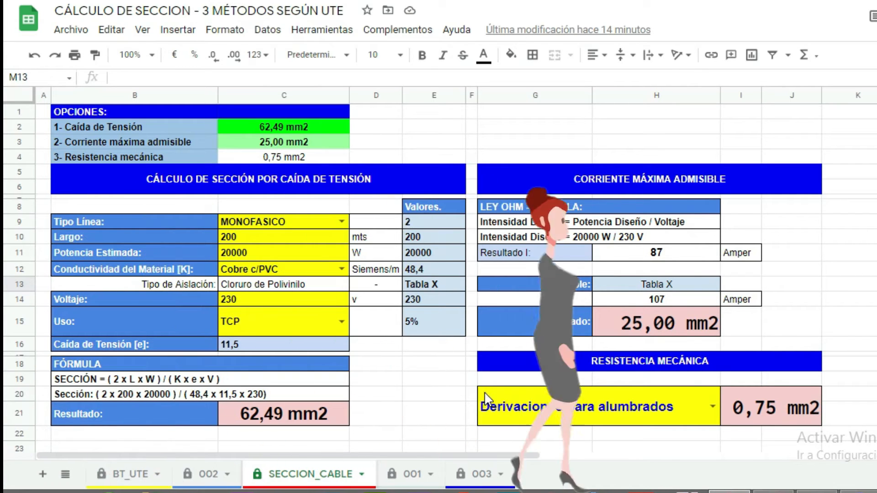
Step: Set the line type to TRIFASICO and the material conductivity to Aluminio, and check the insulation table reference
click(342, 222)
click(302, 238)
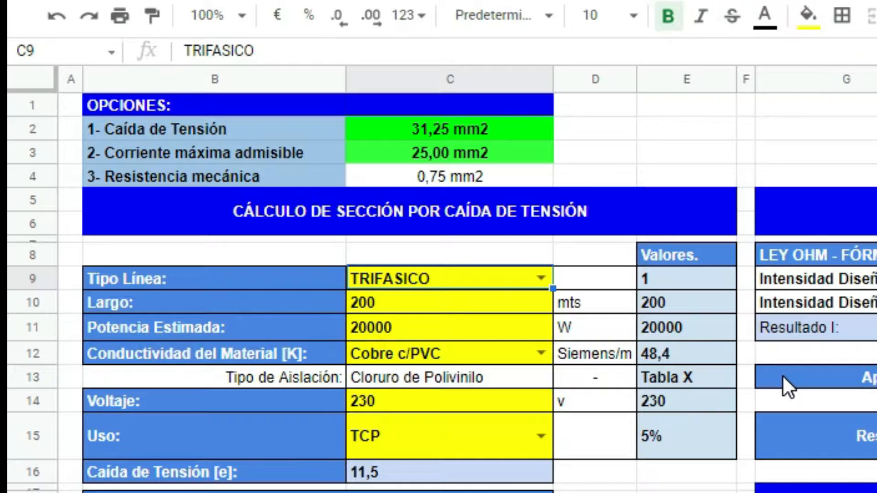
click(541, 353)
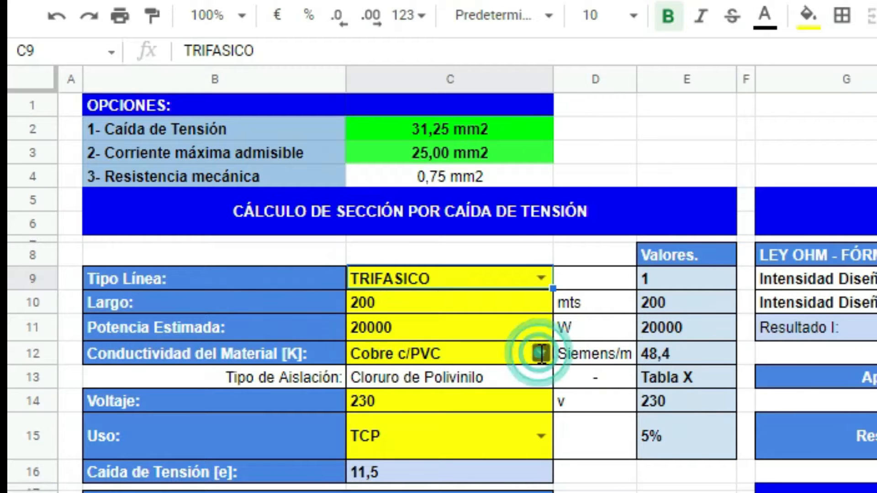
click(485, 453)
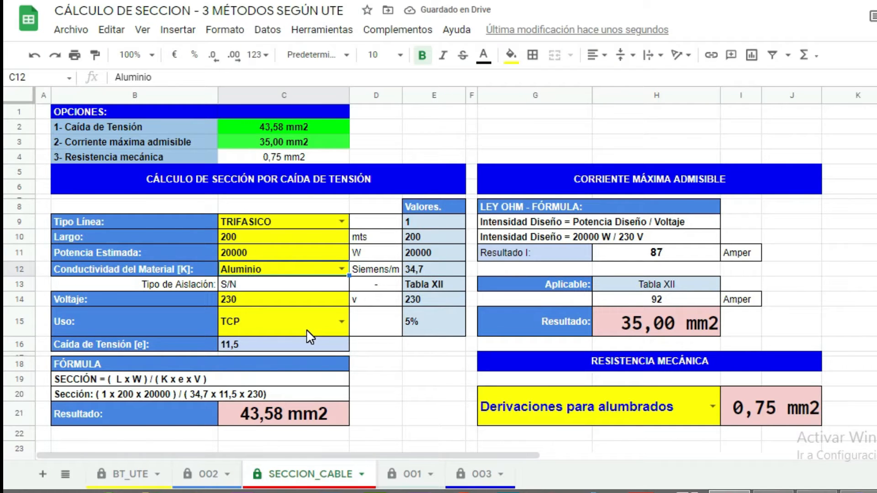
click(430, 288)
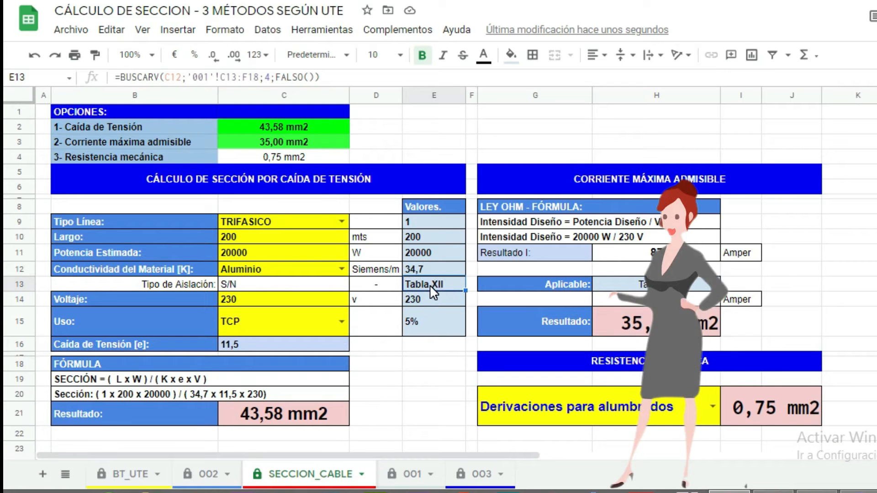
Step: Set the material conductivity to Aluminio c/PVC and inspect the table reference and the maximum admissible current formula
click(341, 269)
click(275, 357)
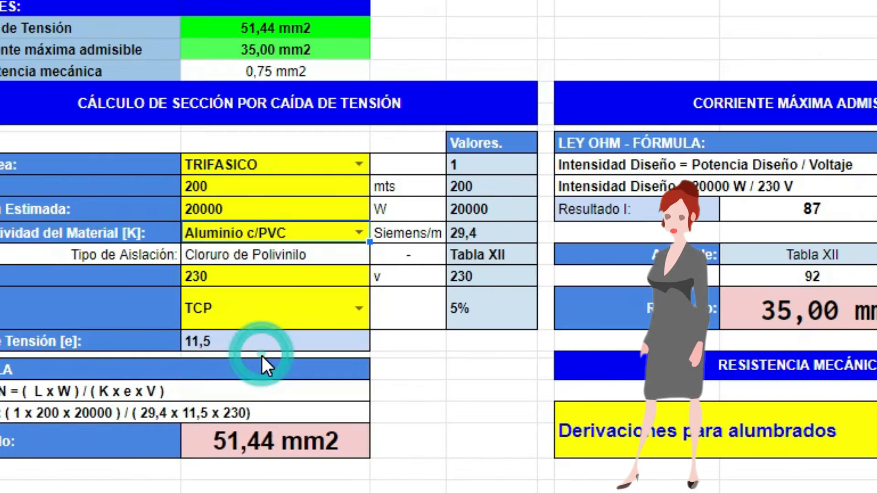
click(513, 254)
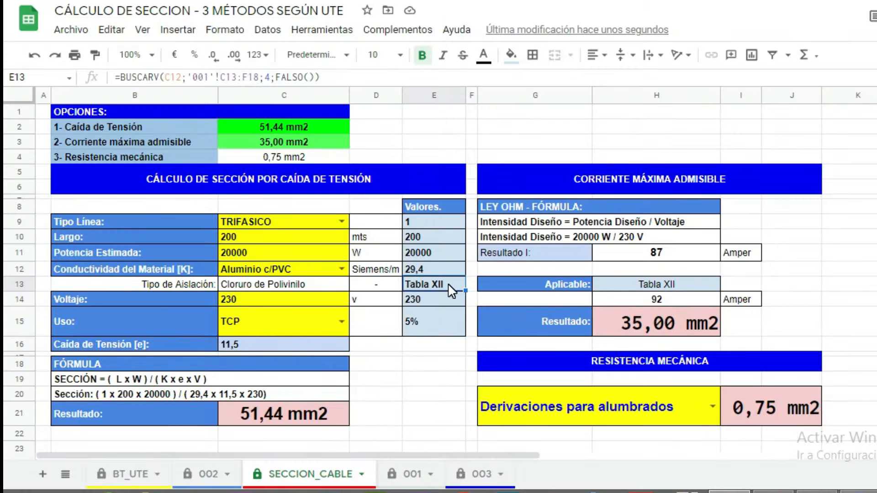
click(670, 300)
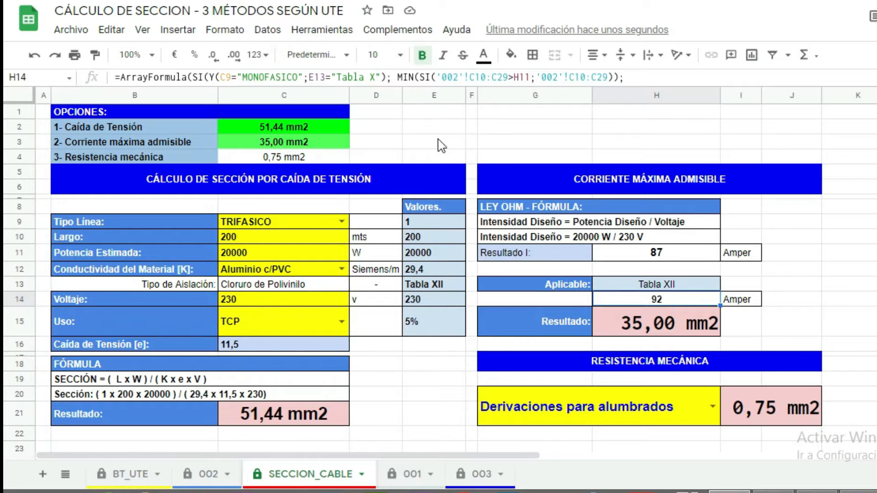
Step: Switch the line type to MONOFASICO to compare the results, and return it to TRIFASICO
click(309, 227)
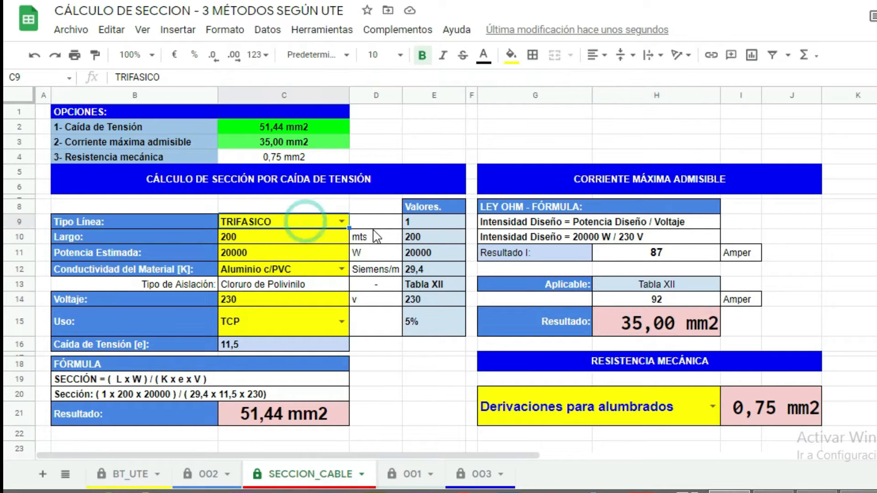
click(342, 221)
click(274, 255)
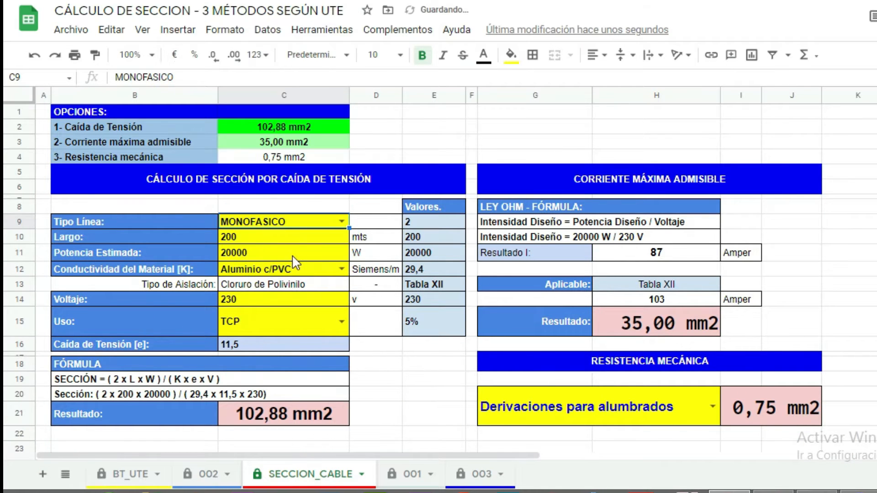
click(341, 221)
click(269, 240)
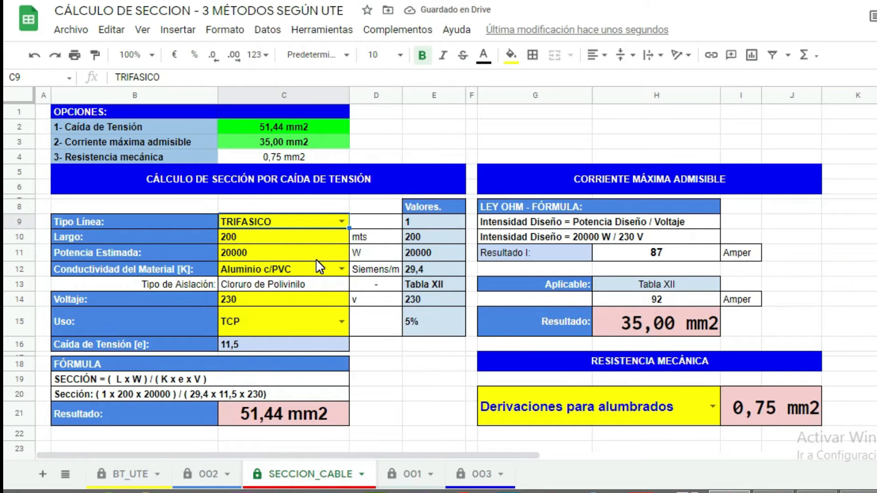
Step: Open sheet 002 and review the headings of admissible current tables X, XI, XII and XIII
click(200, 476)
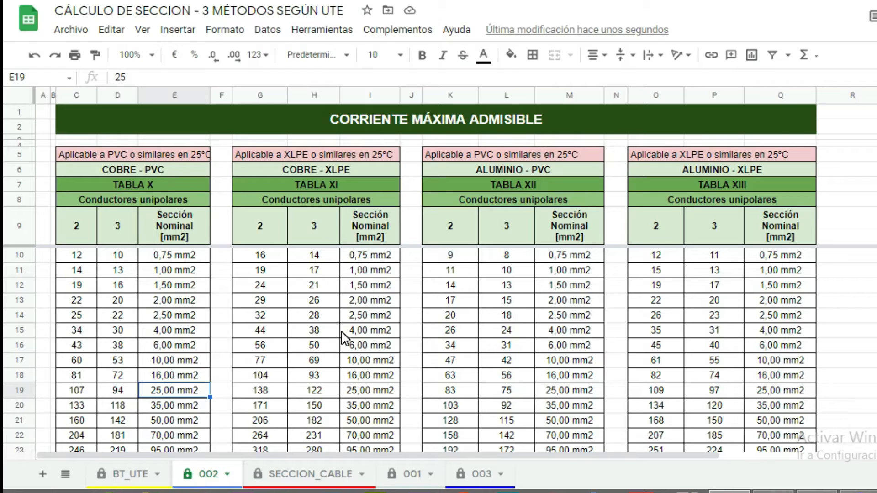
click(124, 181)
click(286, 189)
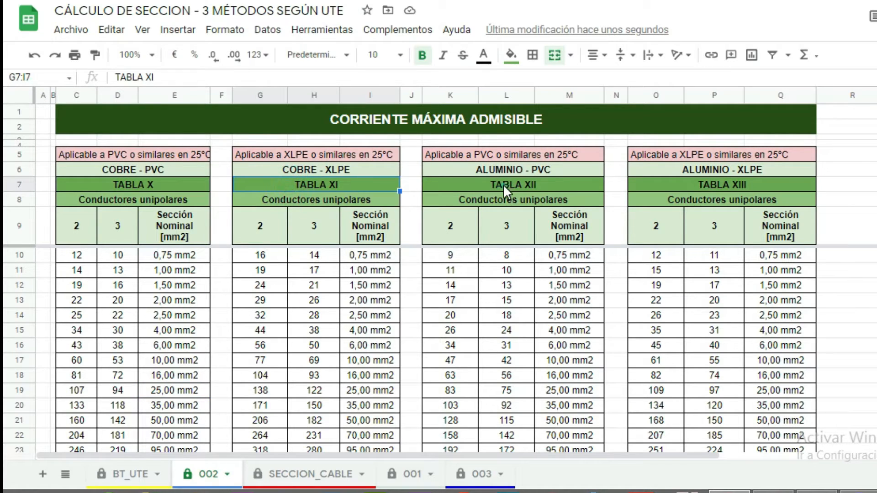
click(503, 184)
click(680, 182)
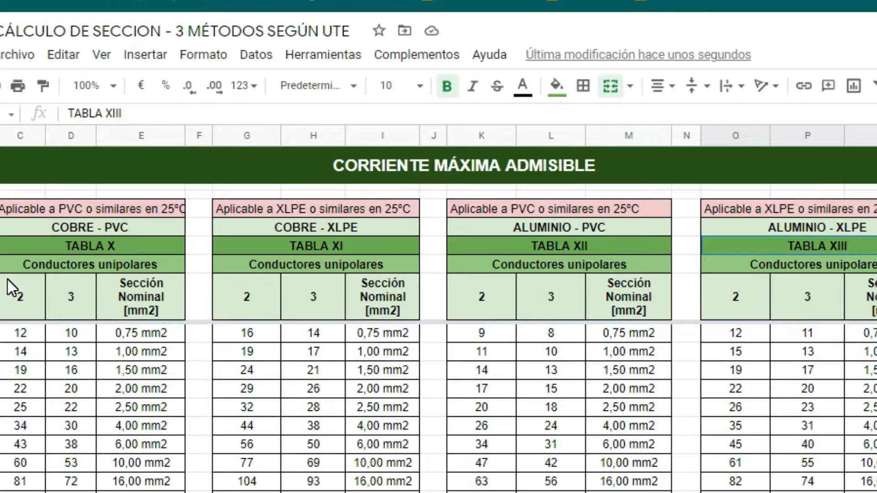
Step: Examine the two- and three-conductor headings in Tabla X and the nominal section columns of all four tables
click(66, 299)
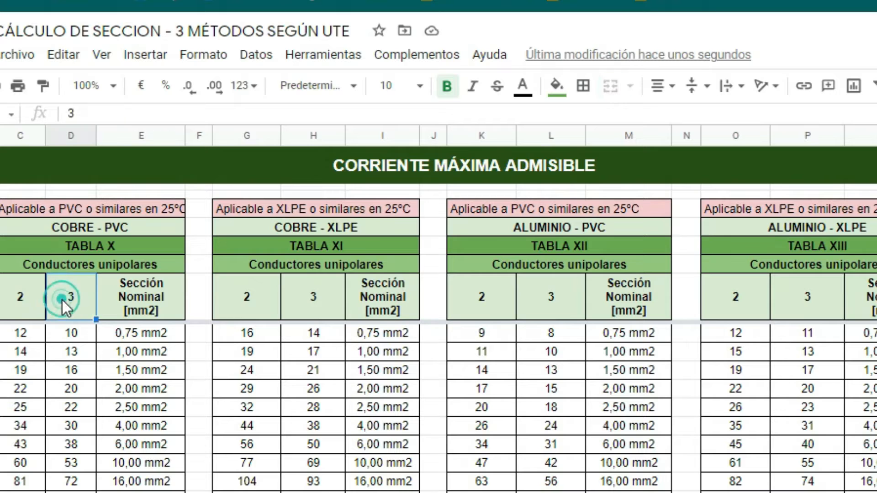
click(22, 303)
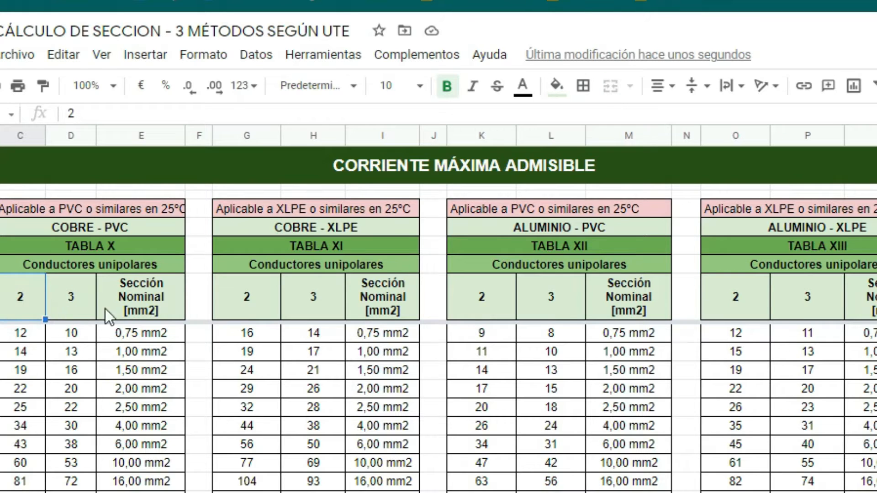
click(77, 312)
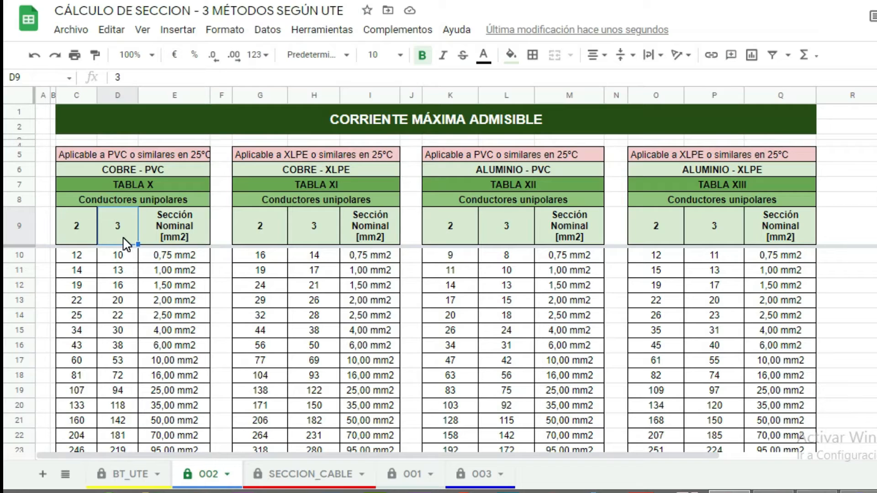
click(180, 240)
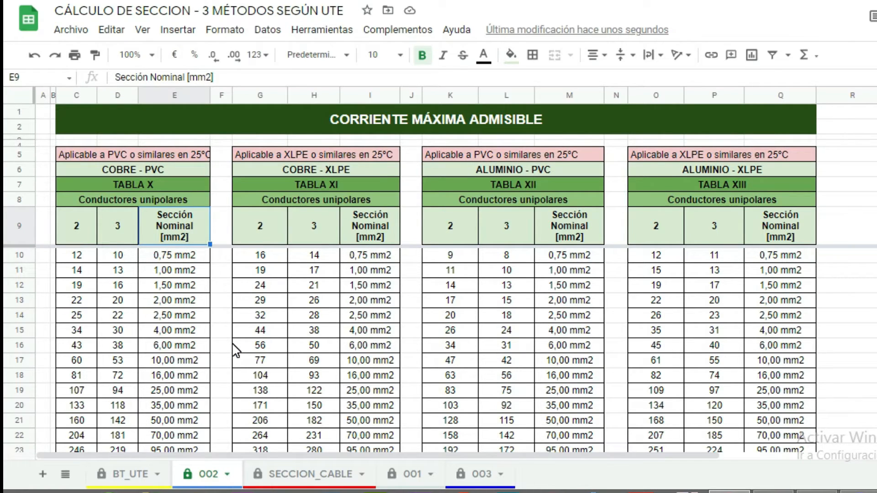
click(174, 95)
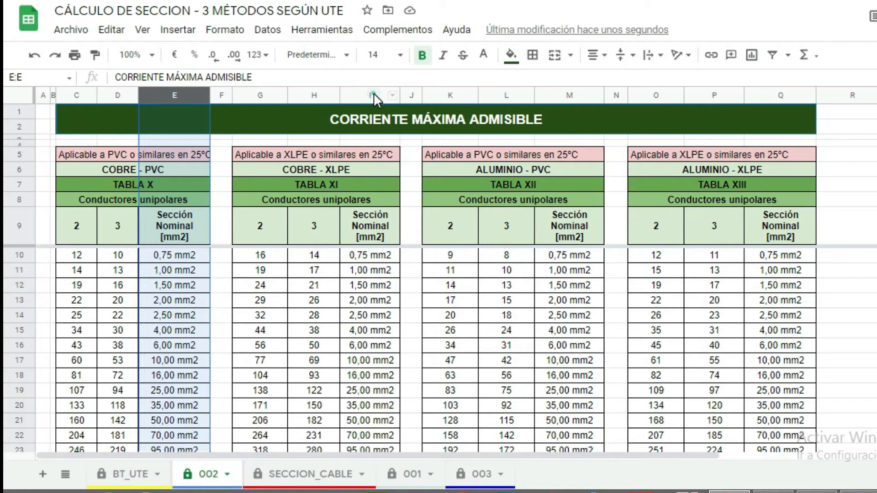
click(372, 95)
click(569, 94)
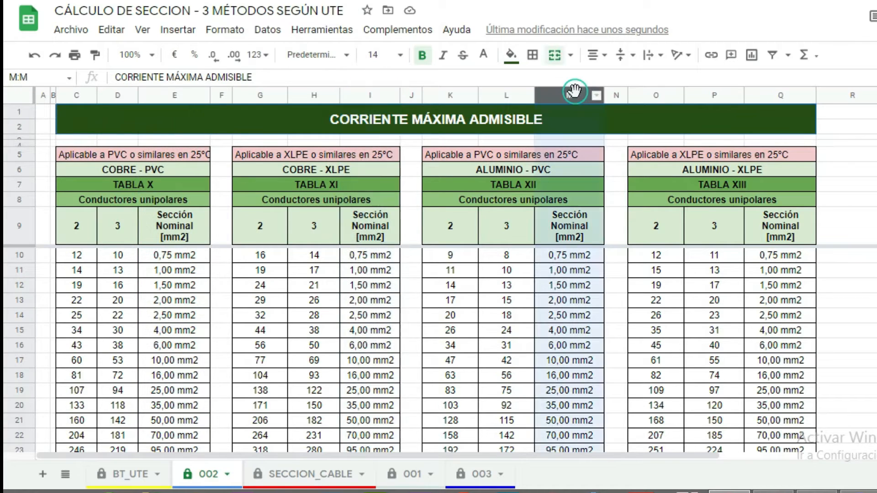
click(793, 96)
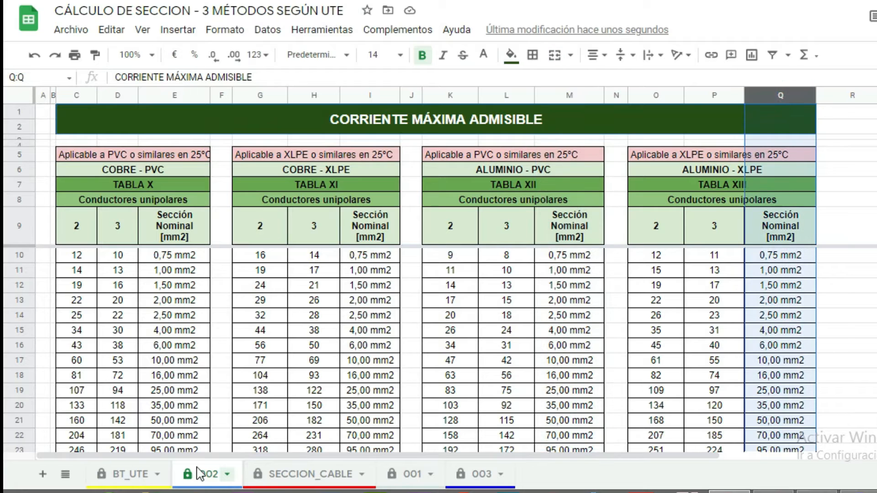
Step: Return to the SECCION_CABLE sheet and examine the design current, applicable table, line type and admissible current cells
click(293, 477)
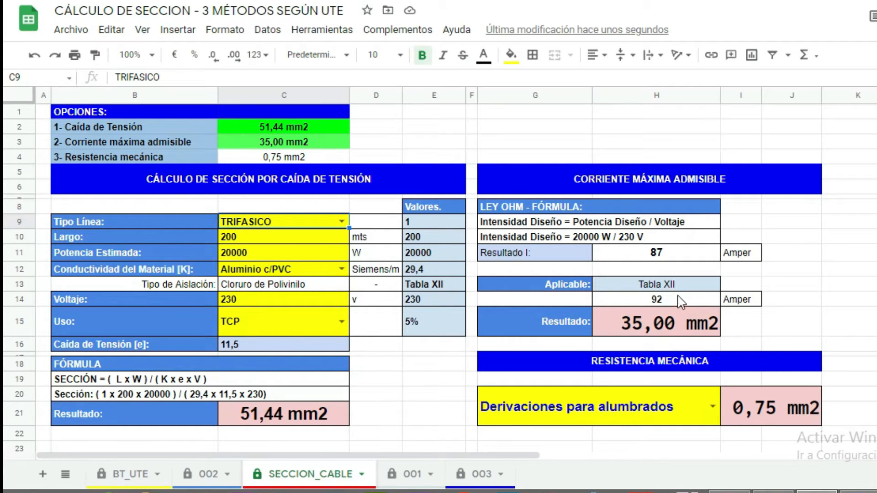
click(678, 258)
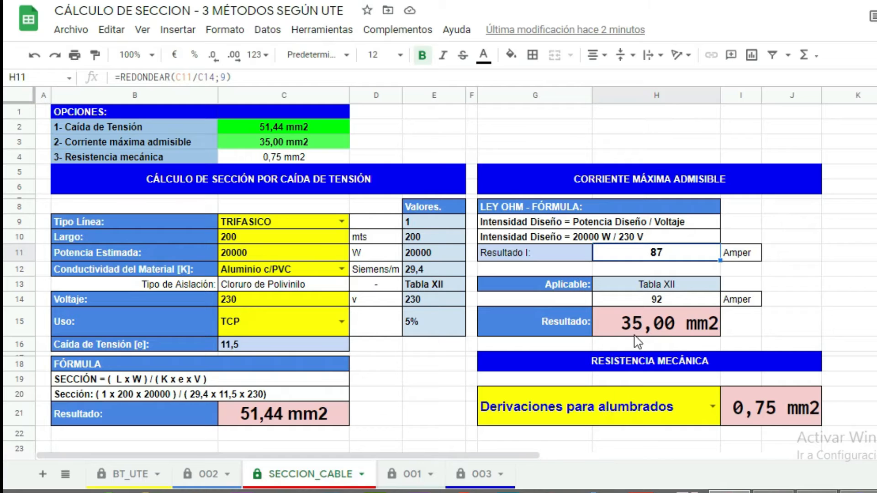
click(664, 287)
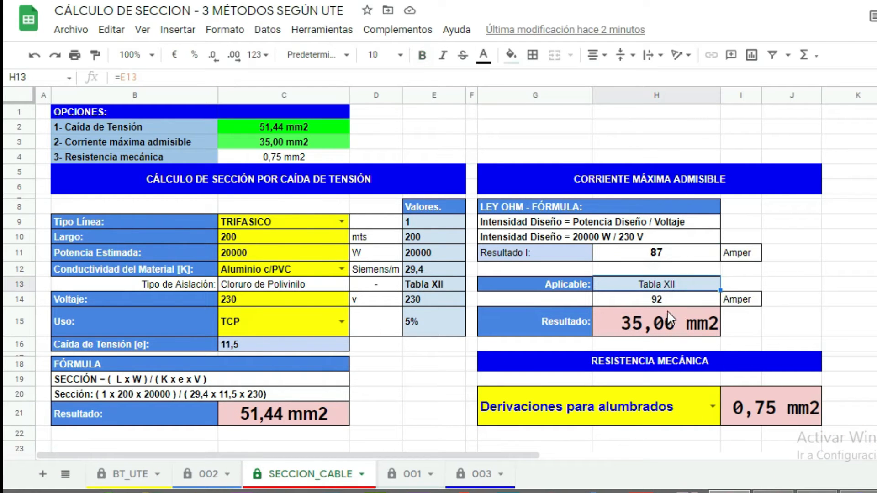
click(292, 223)
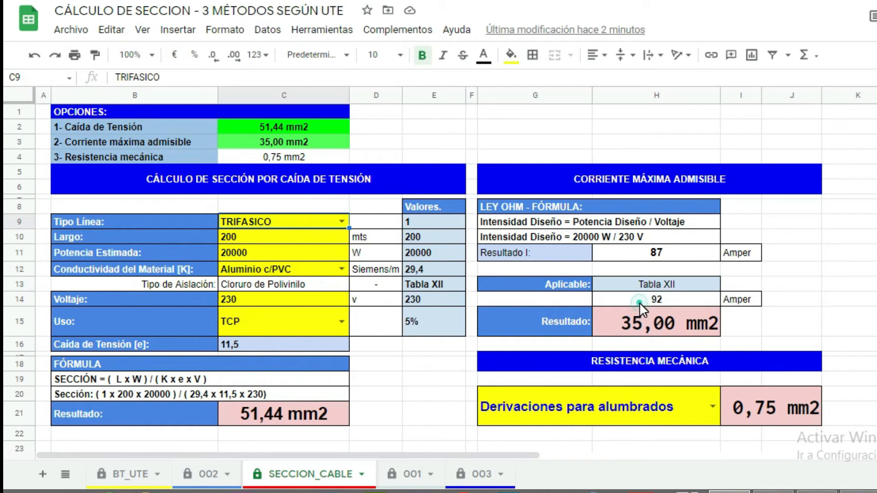
click(641, 301)
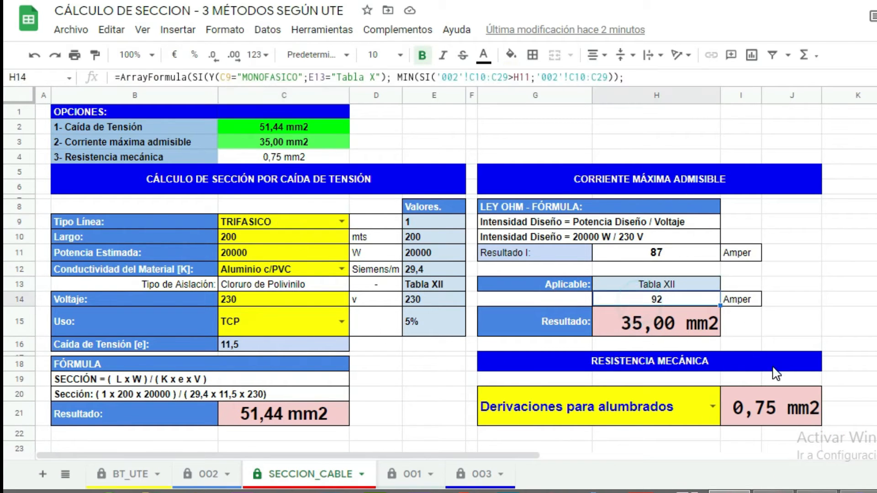
click(644, 255)
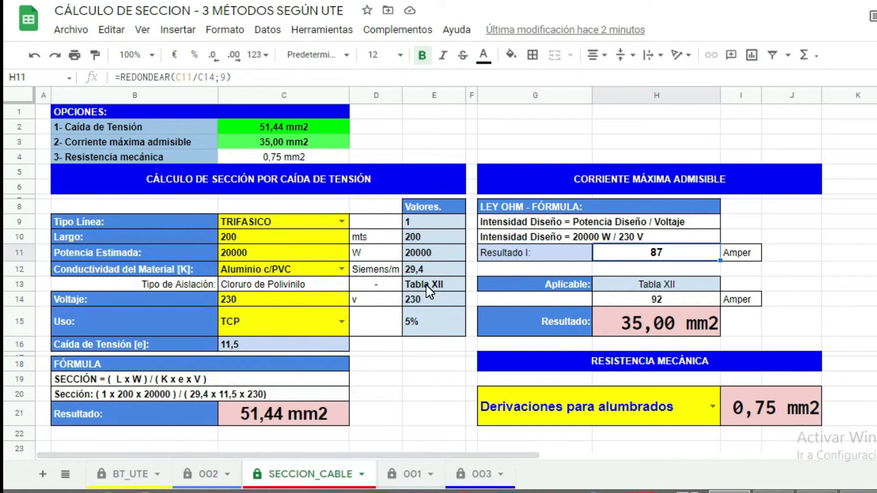
Step: In Tabla XII of sheet 002, compare the three-conductor currents and nominal sections in the 25 and 35 mm2 rows
click(202, 474)
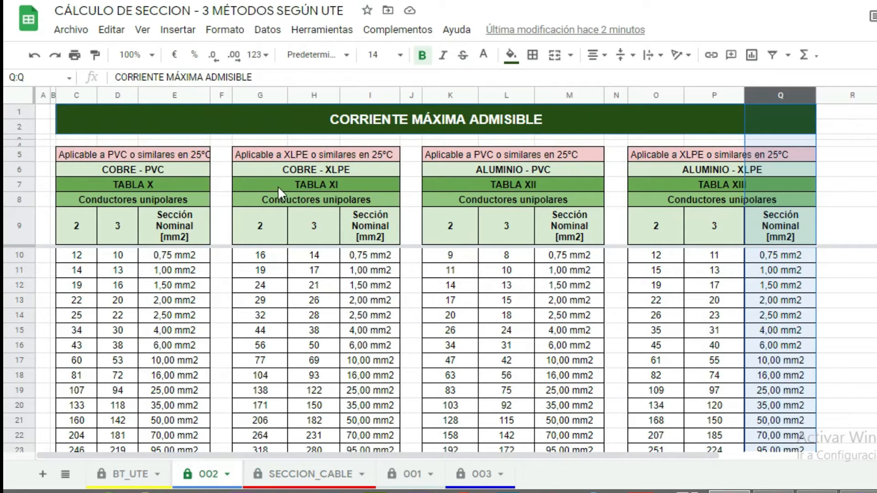
click(546, 183)
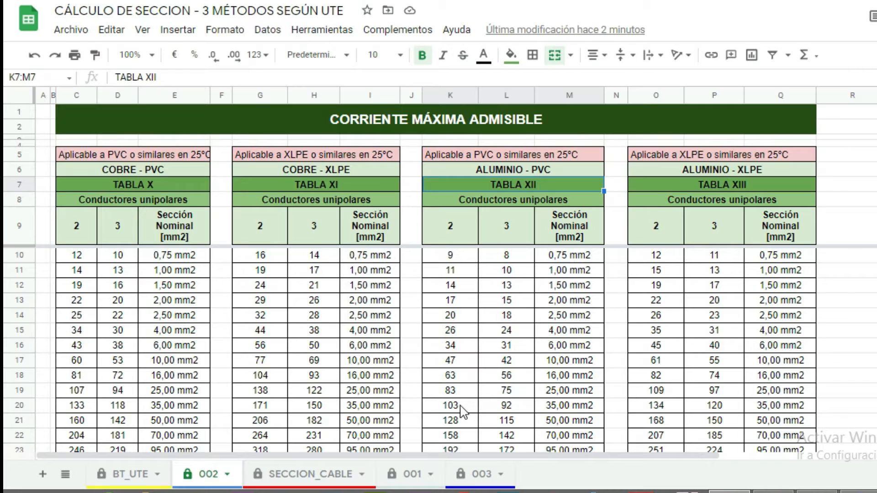
click(507, 405)
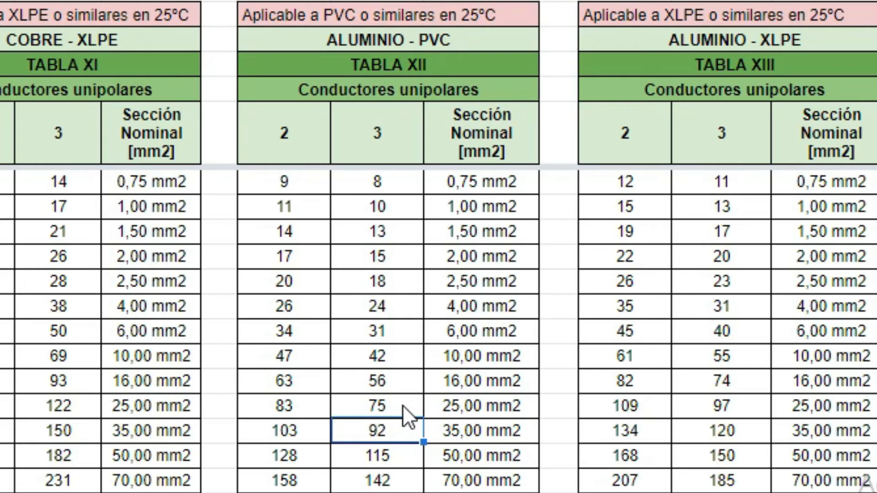
click(521, 395)
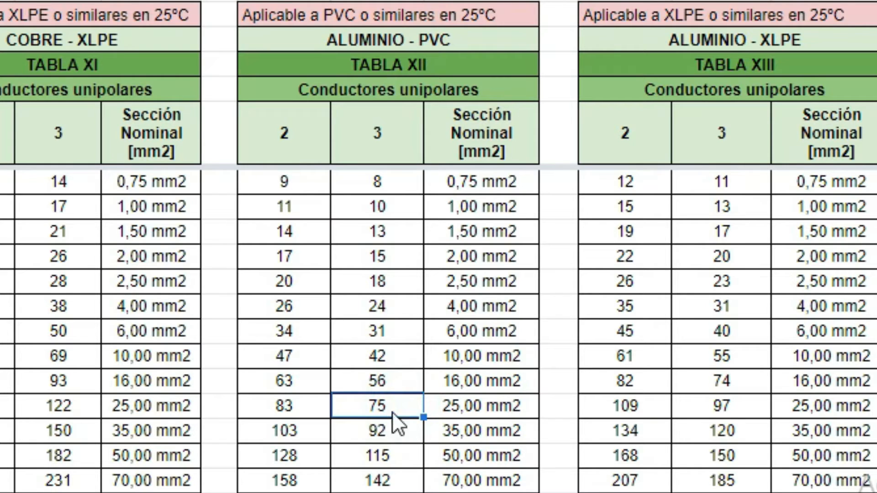
click(498, 415)
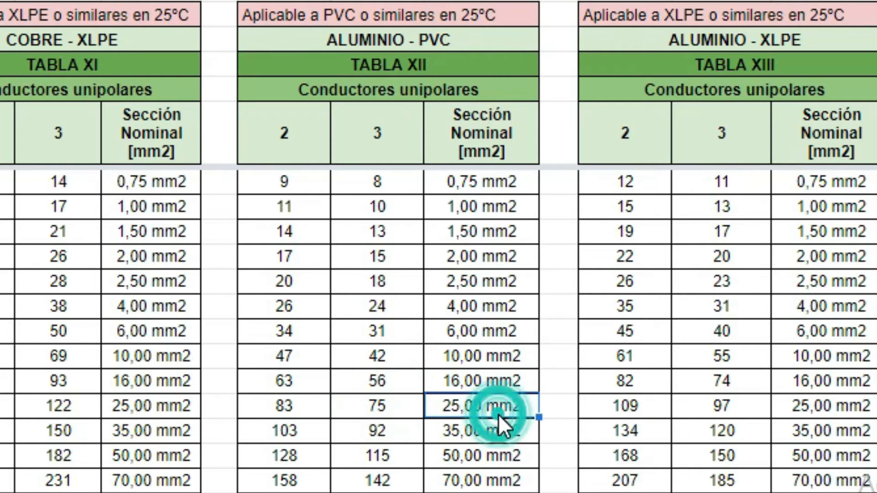
click(391, 432)
click(472, 431)
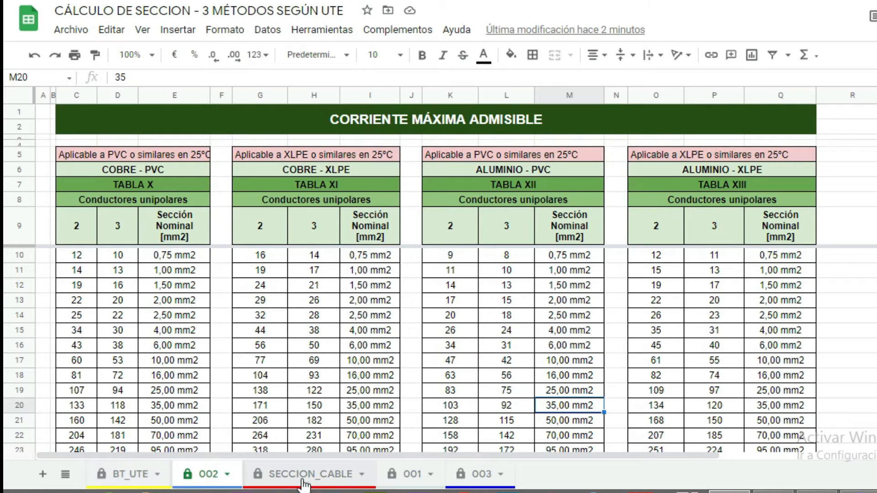
Step: Return to the SECCION_CABLE sheet and examine the full lookup formula behind the maximum admissible current section result
click(304, 477)
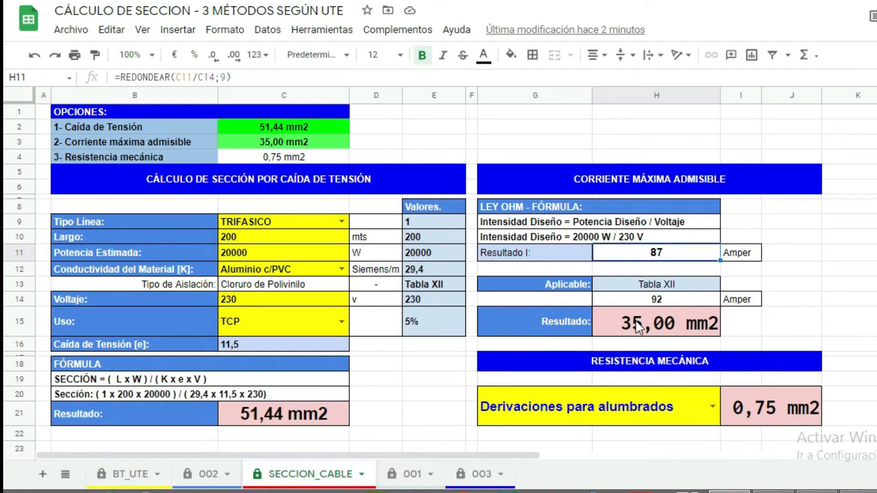
click(625, 327)
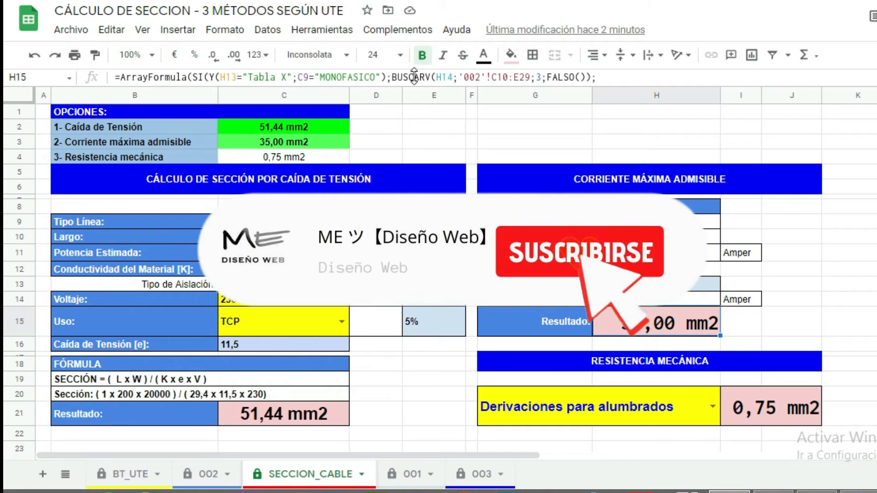
drag(389, 85, 398, 217)
drag(538, 363, 538, 359)
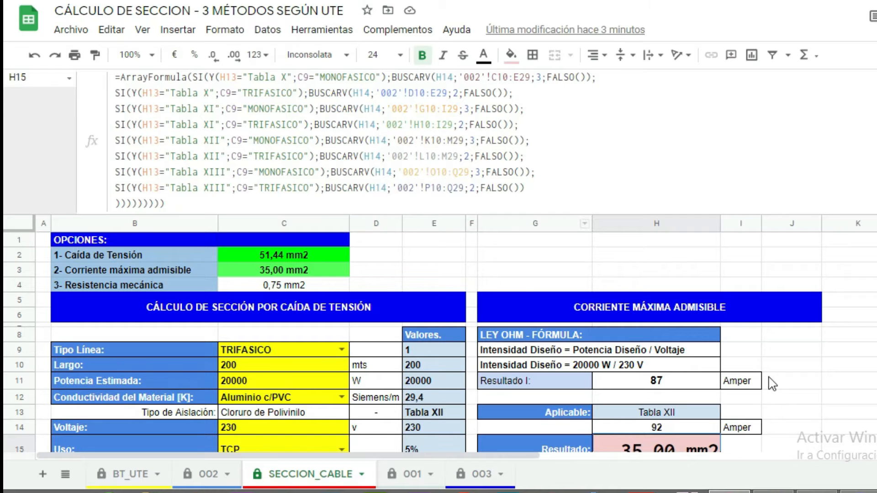
drag(392, 212, 396, 85)
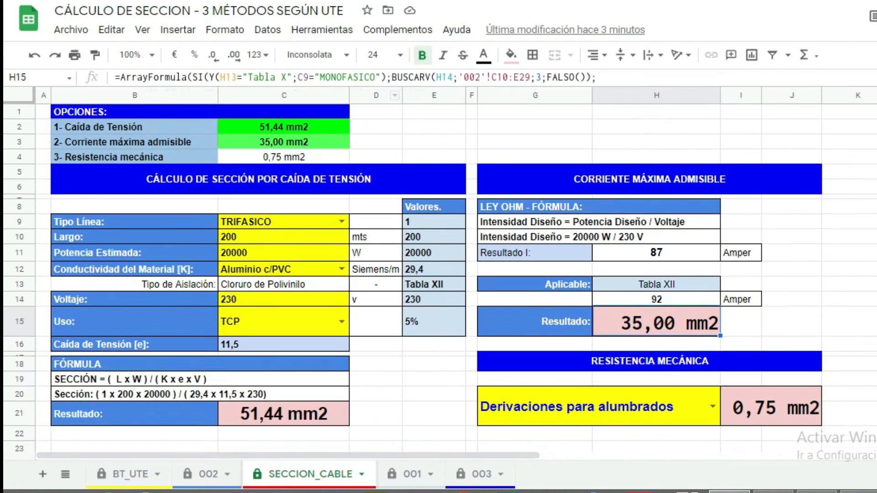
click(858, 269)
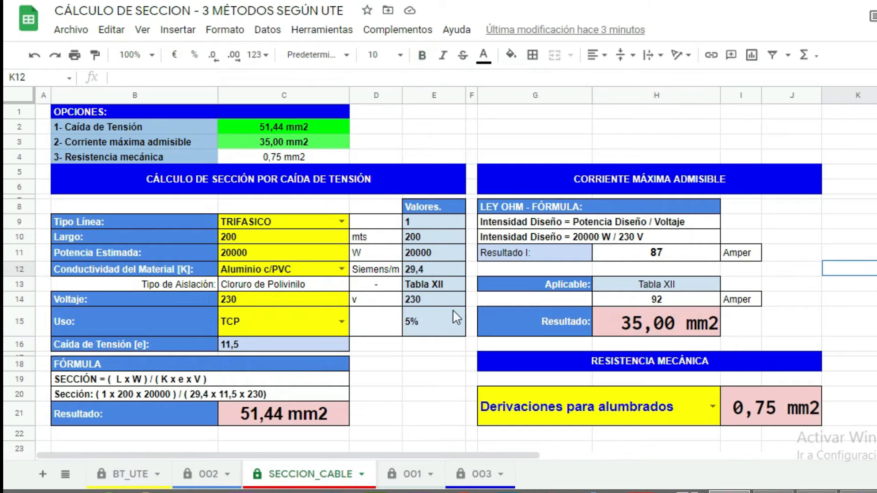
Step: Set the material conductivity to Cobre c/XLPE and the line type to MONOFASICO
click(341, 269)
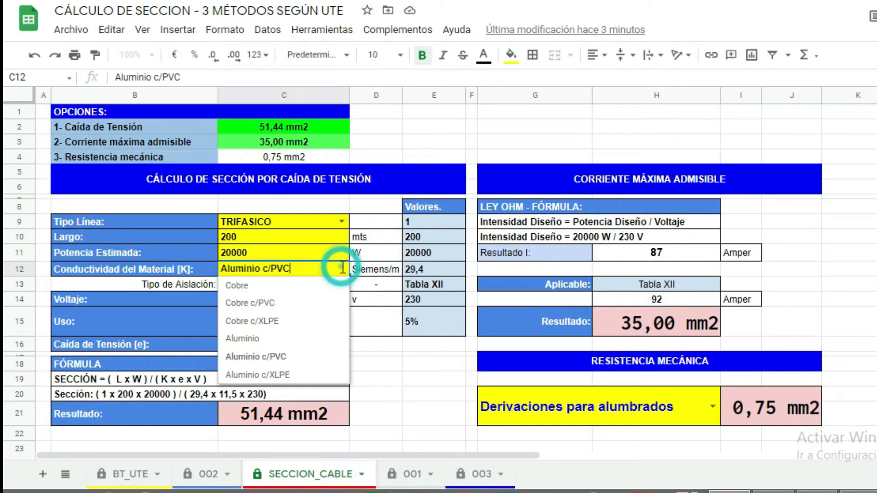
click(282, 322)
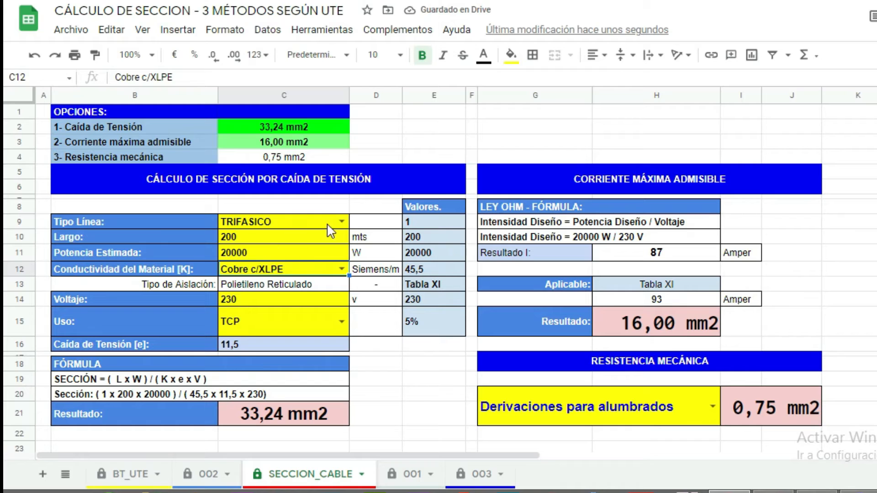
click(340, 220)
click(272, 256)
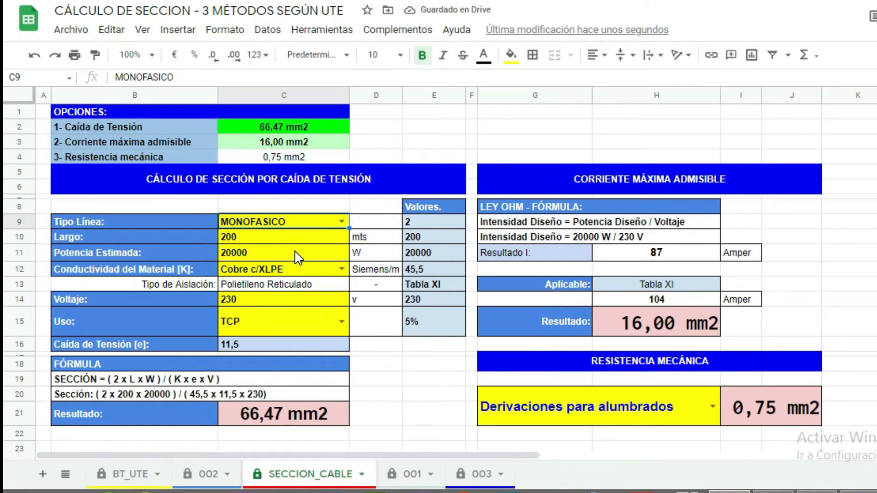
Step: Set the voltage to 400 V
click(259, 298)
text(400)
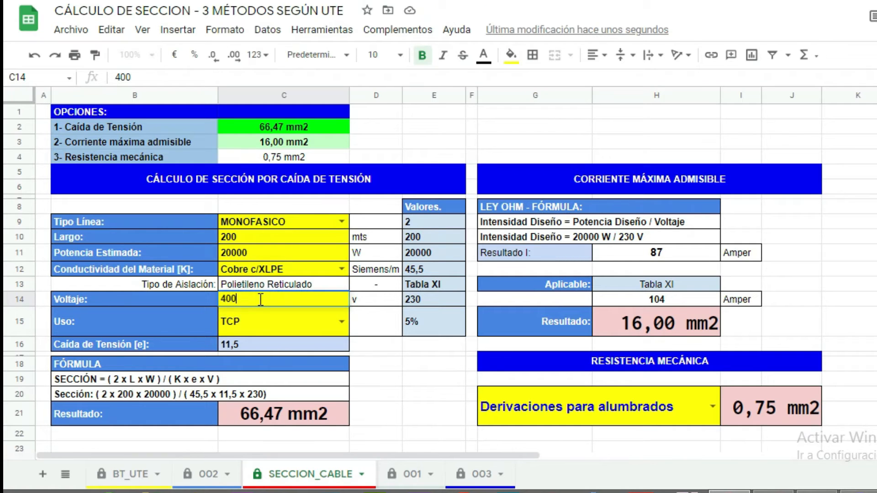
key(Return)
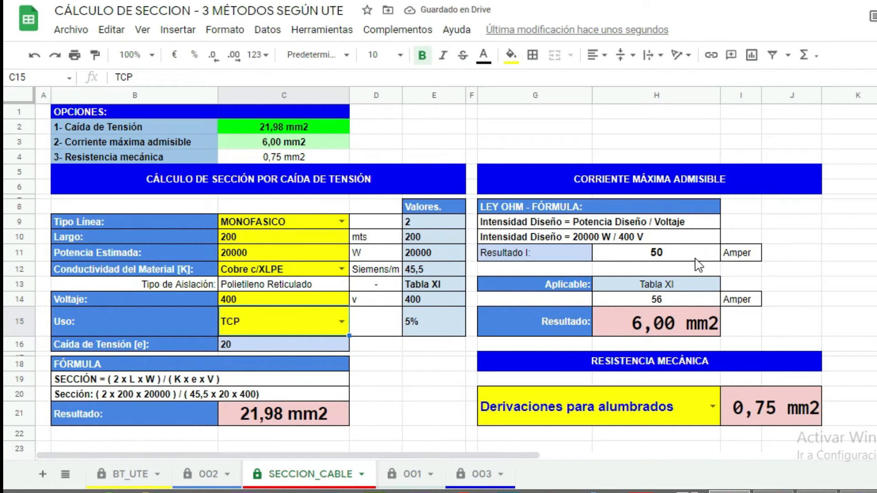
Step: Compare the design and admissible current cells with the two-conductor currents in the 4 and 6 mm2 rows of Tabla XI on sheet 002
click(644, 256)
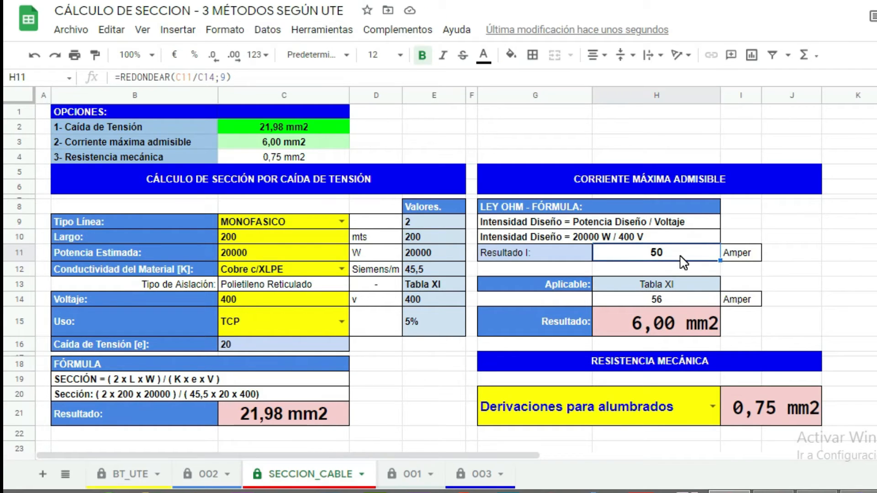
click(670, 301)
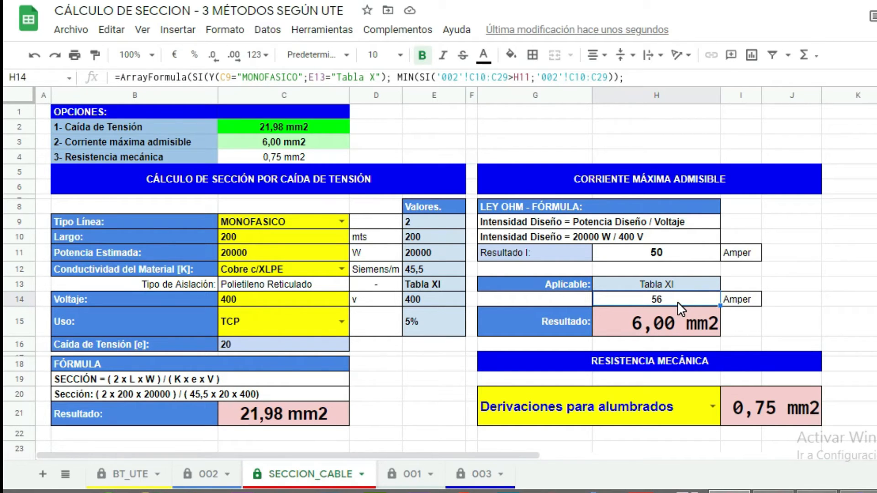
click(201, 475)
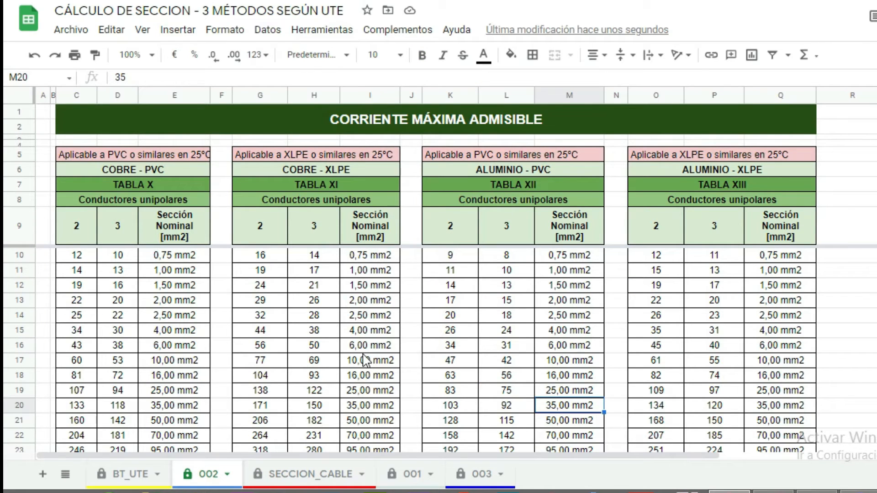
click(272, 344)
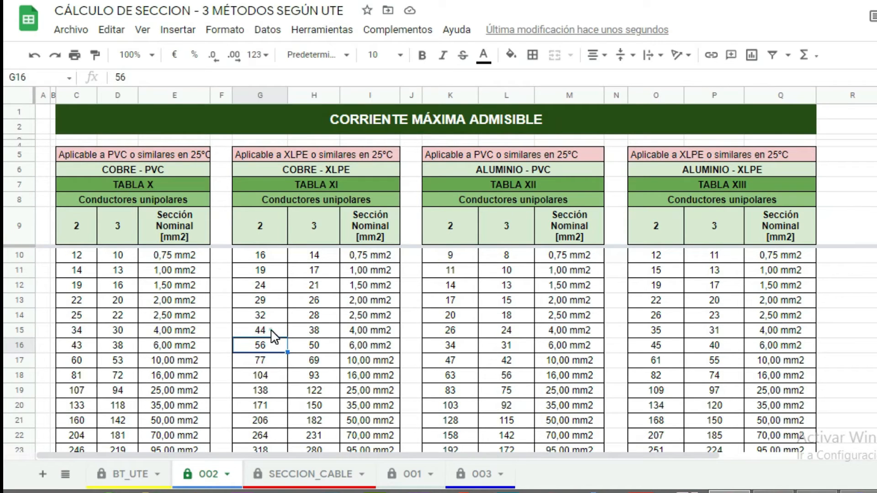
click(272, 331)
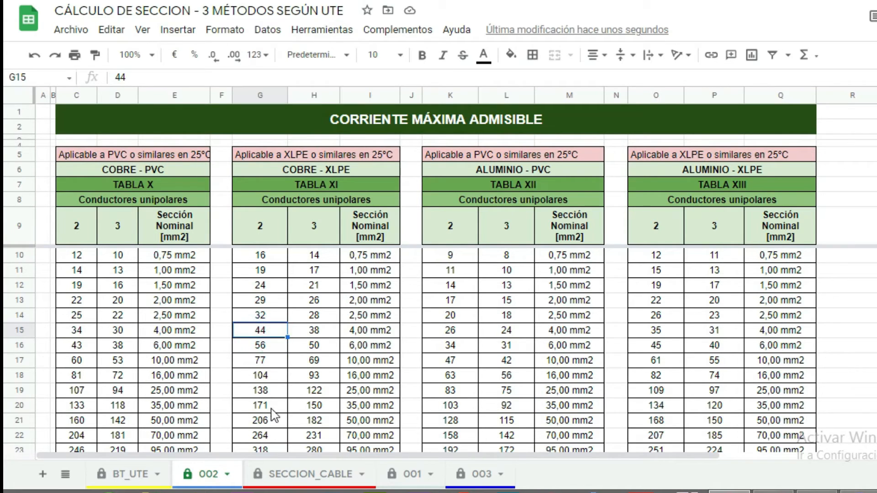
click(270, 347)
Step: Review the two-conductor and three-conductor current columns of Tabla XI
drag(273, 237, 269, 421)
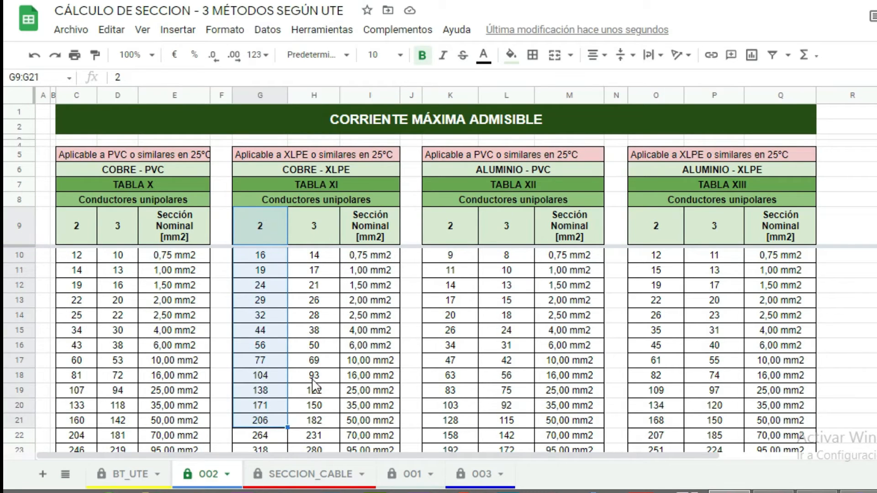
click(330, 354)
drag(306, 221, 314, 391)
click(122, 474)
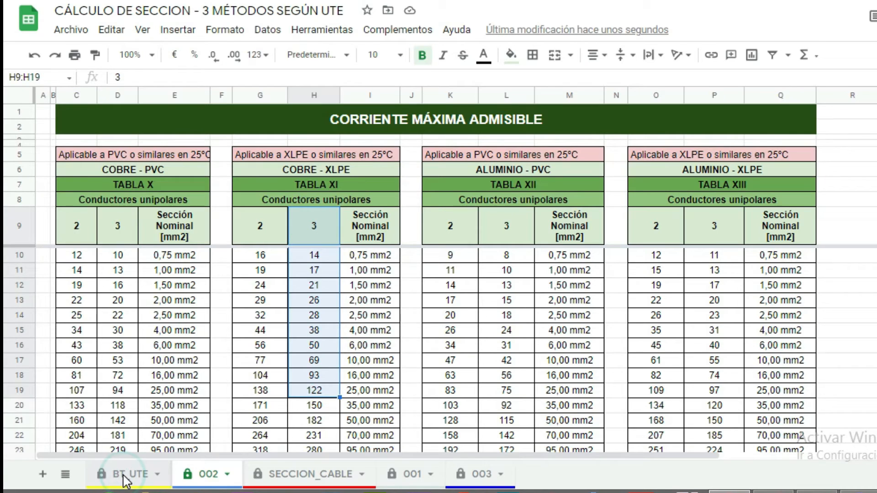
Step: Return to the SECCION_CABLE sheet and set the line type to TRIFASICO
click(301, 477)
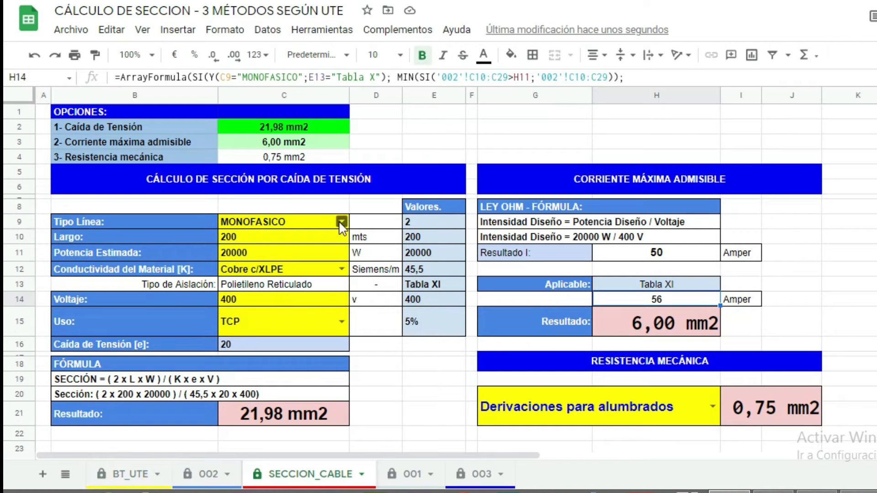
click(340, 222)
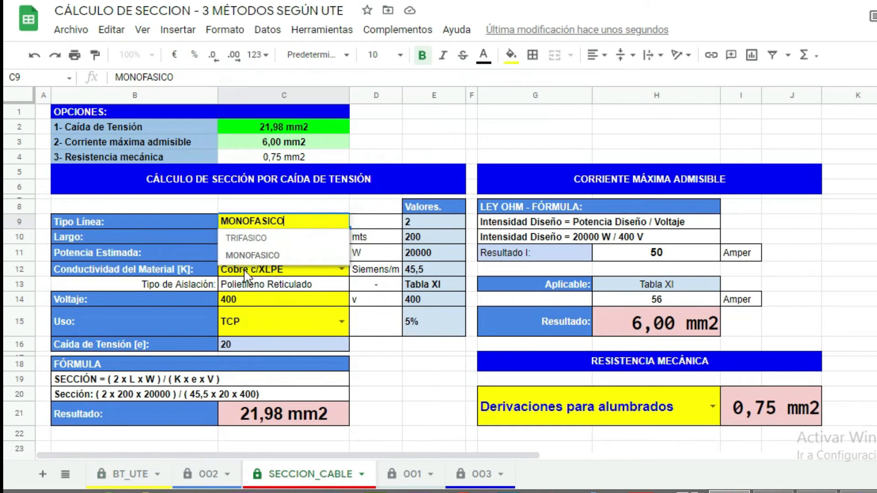
click(256, 237)
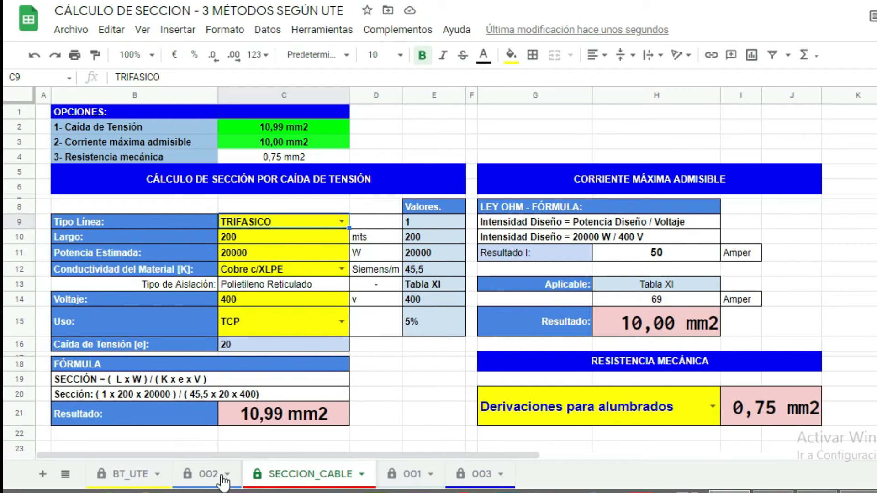
Step: On sheet 002, compare the three-conductor currents in the 6 and 10 mm2 rows of Tabla XI
click(206, 478)
click(319, 476)
click(202, 477)
click(322, 349)
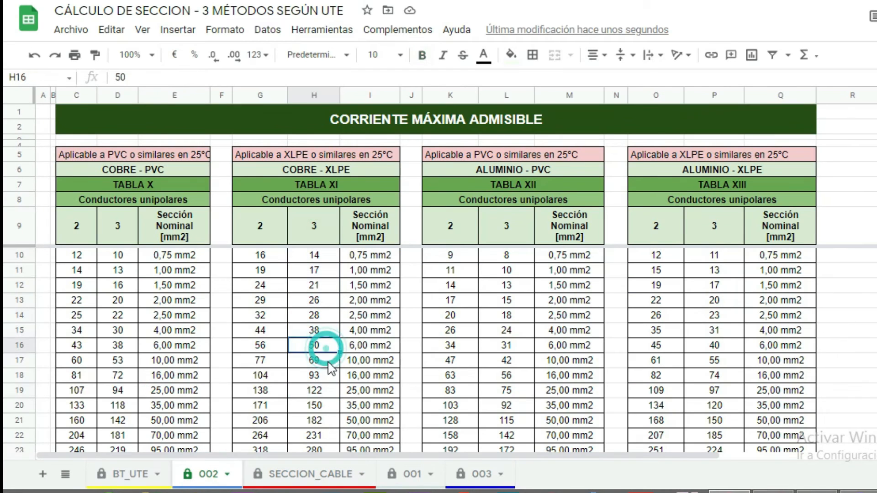
click(320, 363)
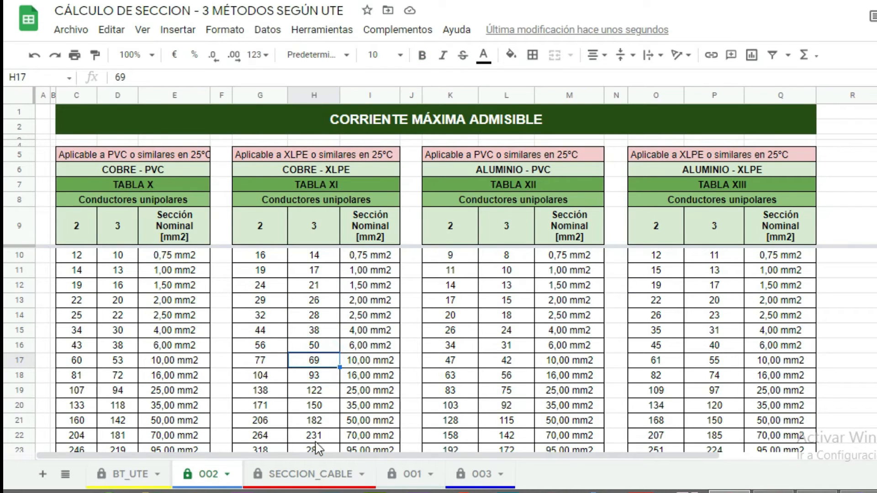
Step: On the SECCION_CABLE sheet, set the voltage to 230 V and the material conductivity to Aluminio c/XLPE
click(295, 474)
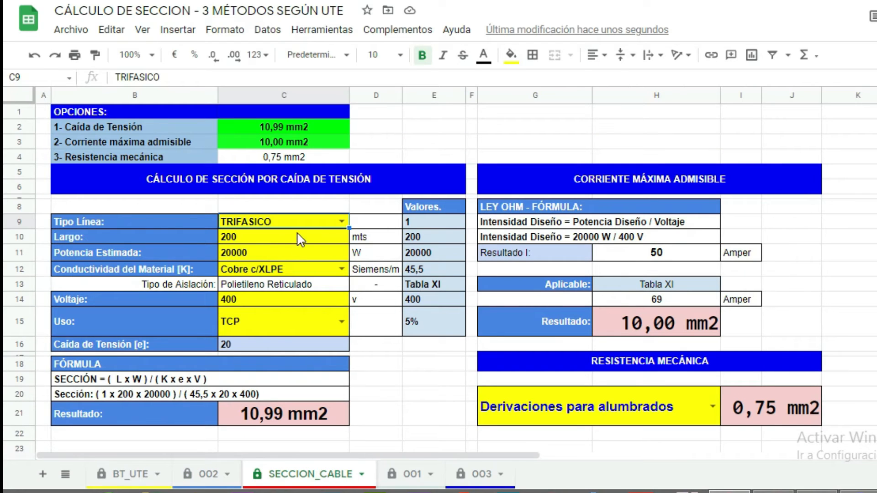
click(259, 299)
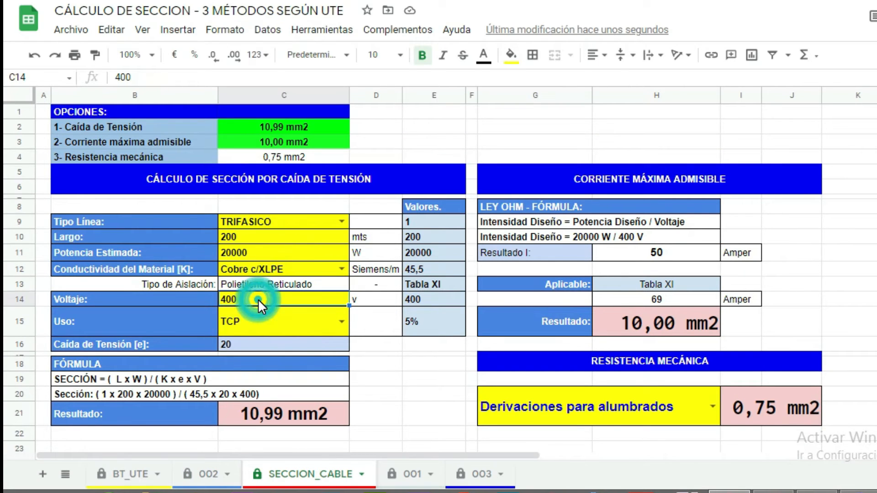
text(230)
key(Return)
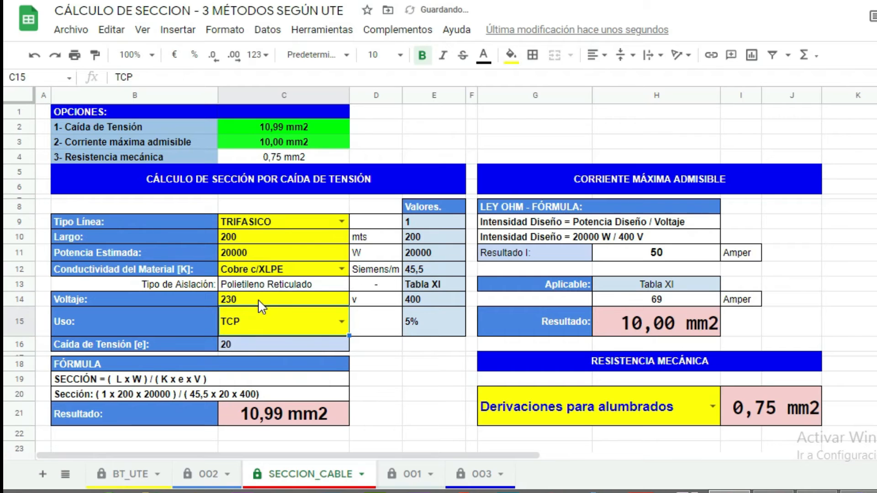
click(341, 269)
click(251, 372)
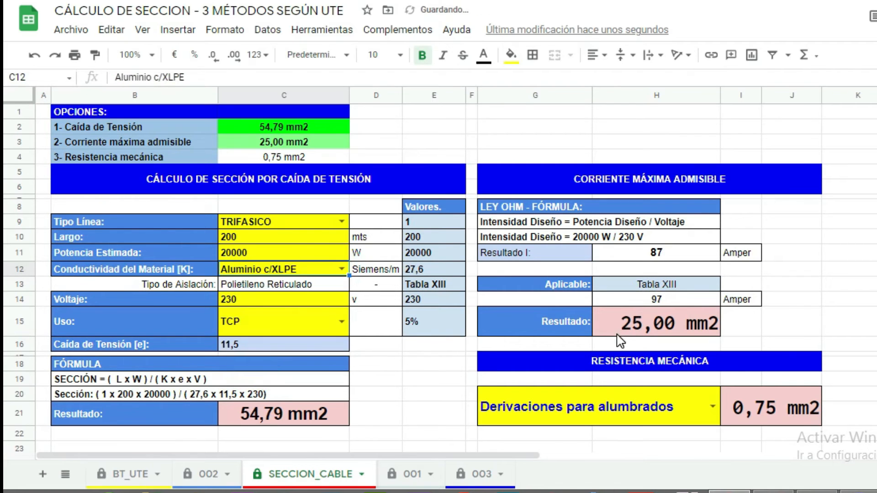
Step: Set the line length to 10 m
click(262, 236)
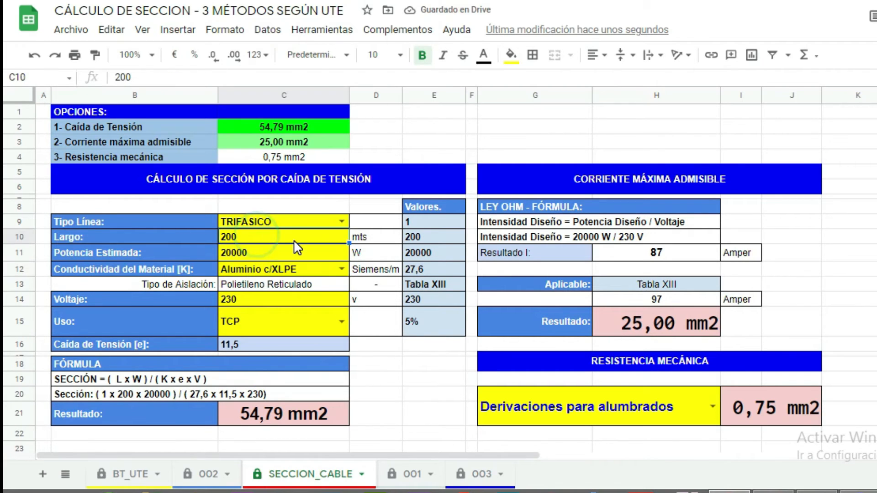
text(10)
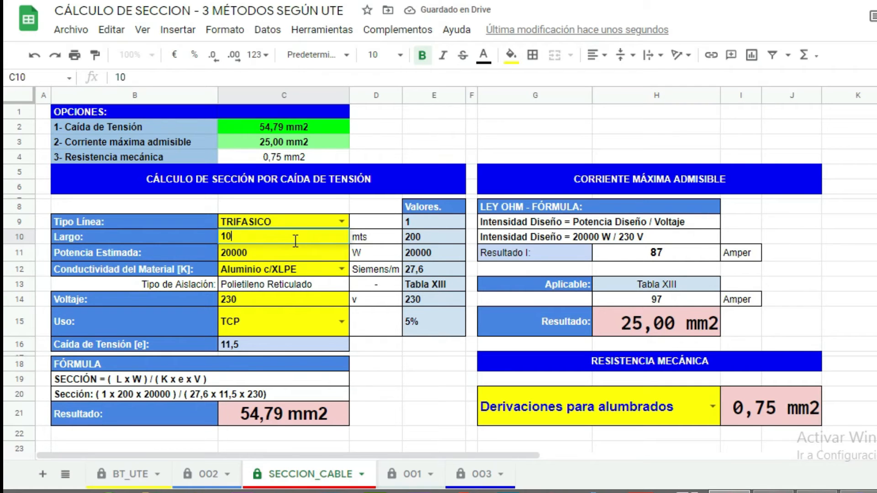
key(Return)
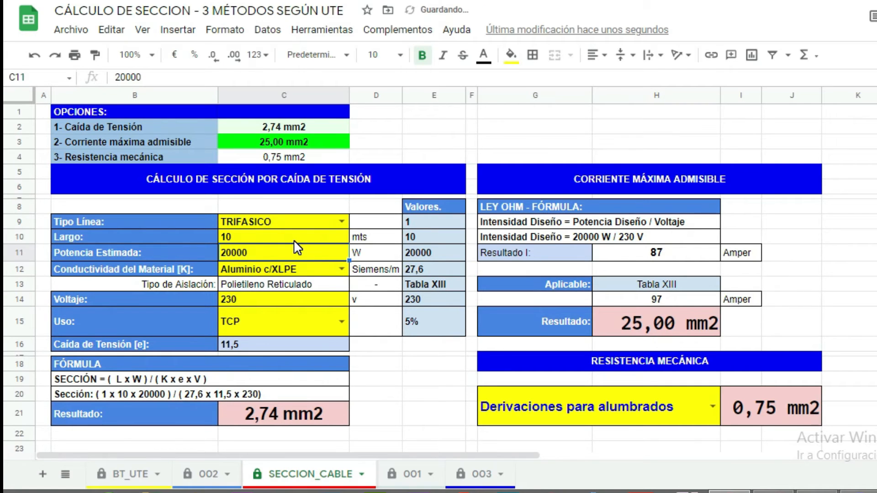
Step: Set the estimated power to 15000 W
text(150000)
key(Return)
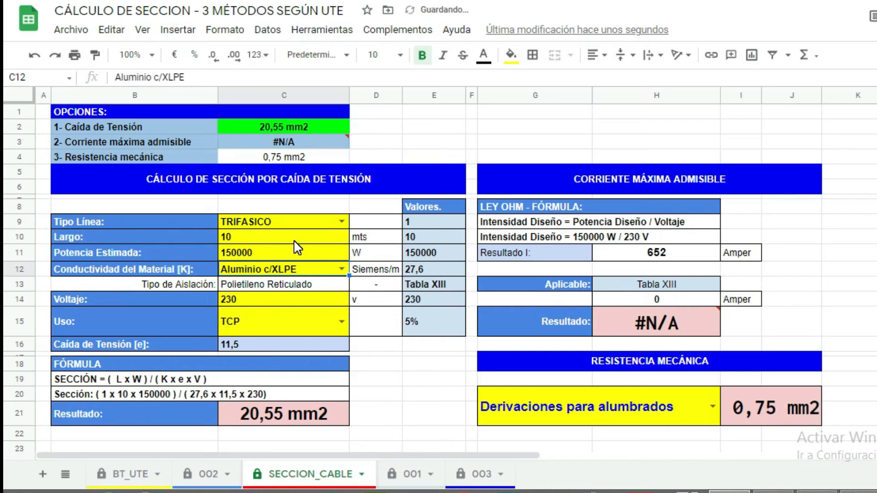
click(301, 251)
text(15)
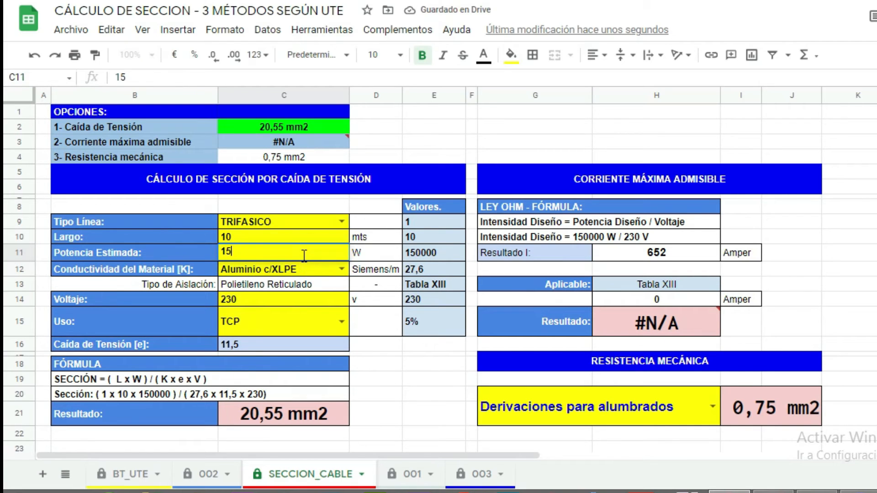
key(Return)
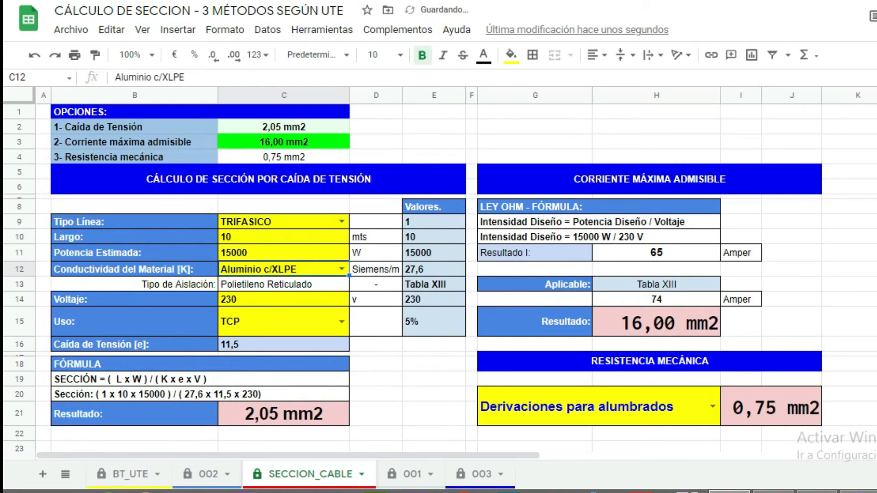
Step: Check the design and admissible currents, and locate the matching three-conductor current in the 16 mm2 row of Tabla XIII on sheet 002
click(660, 255)
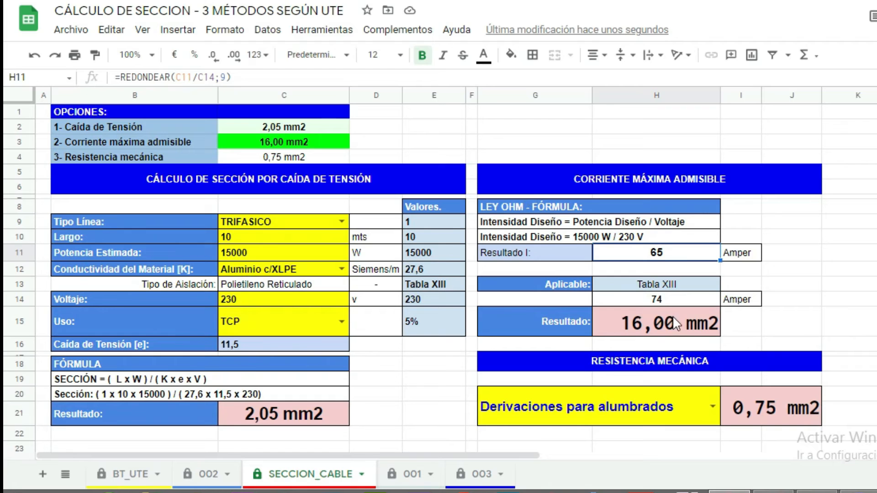
click(666, 301)
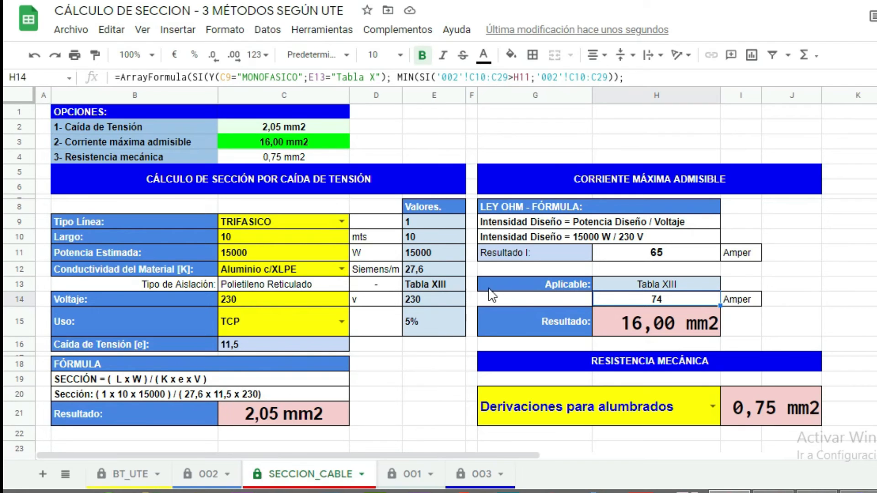
click(214, 476)
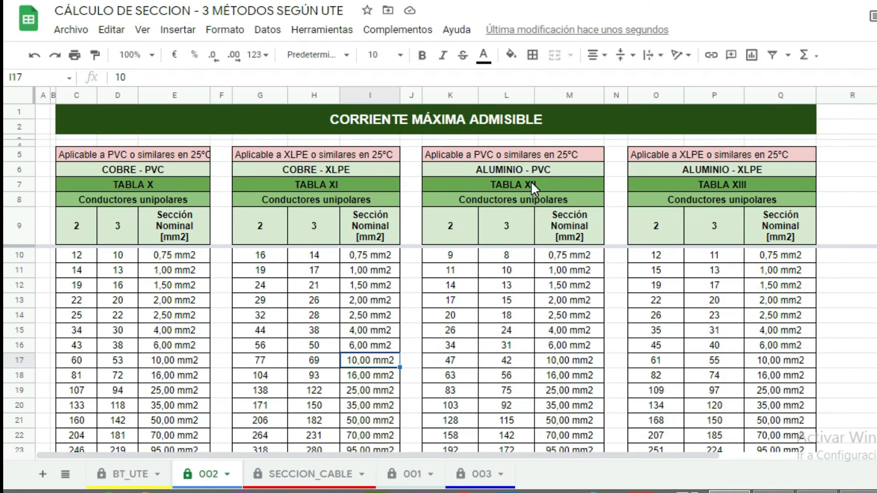
click(706, 186)
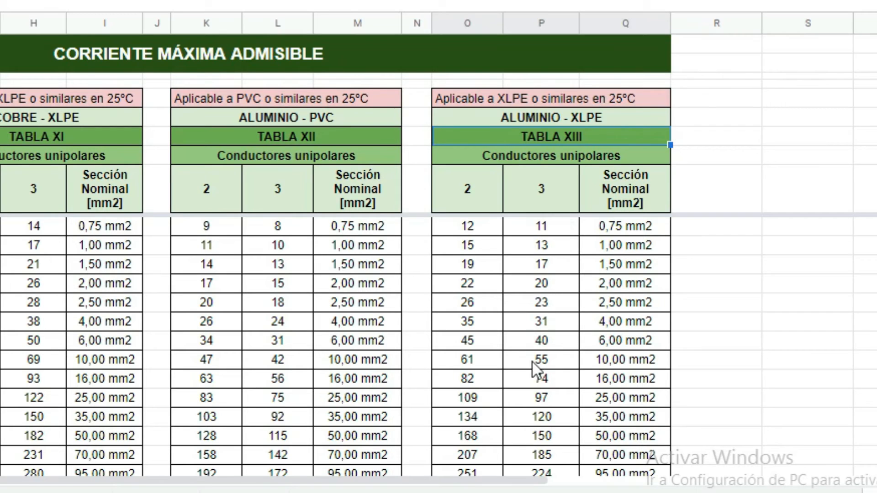
drag(549, 191, 571, 435)
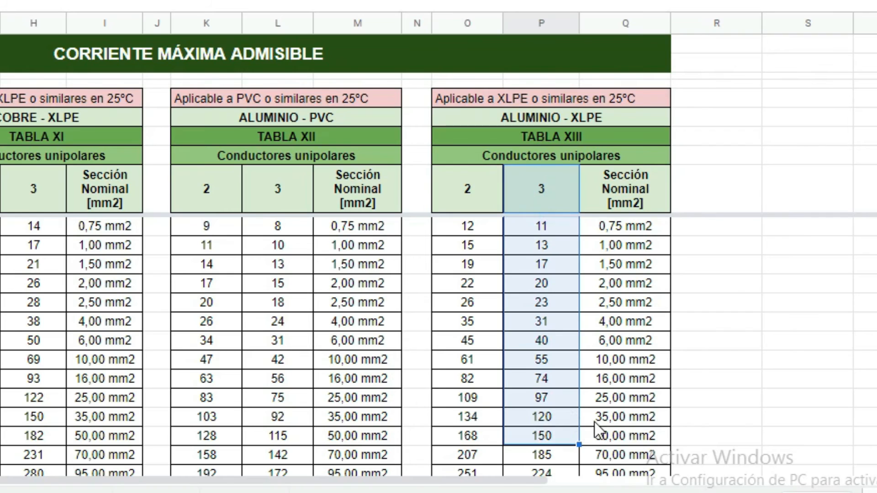
click(560, 381)
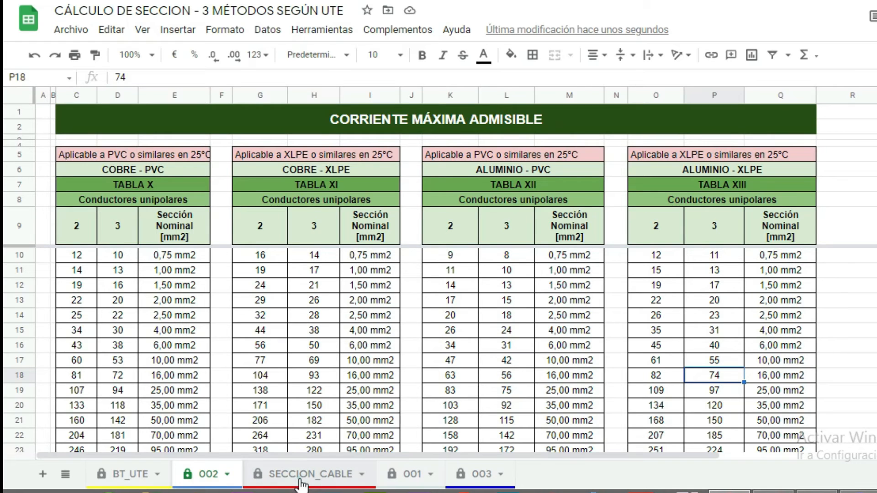
Step: Recheck the admissible-current result on SECCION_CABLE against the nominal section in row 18 of Tabla XIII on sheet 002
click(304, 475)
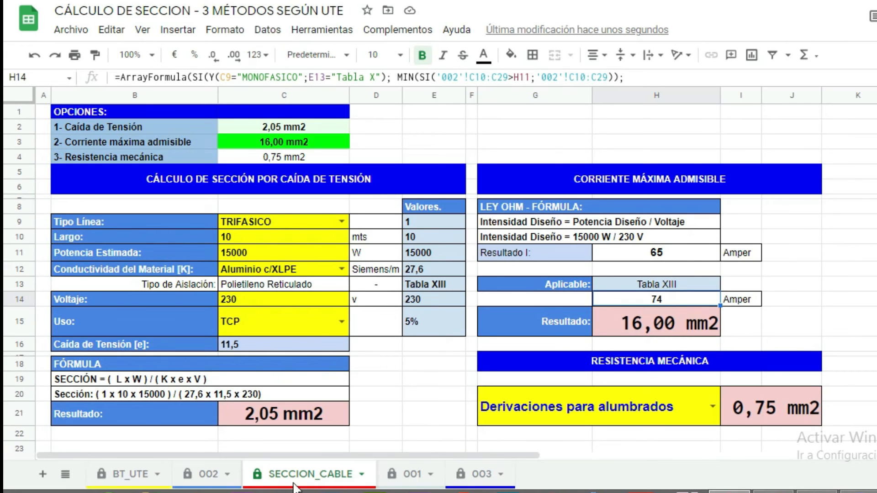
click(201, 474)
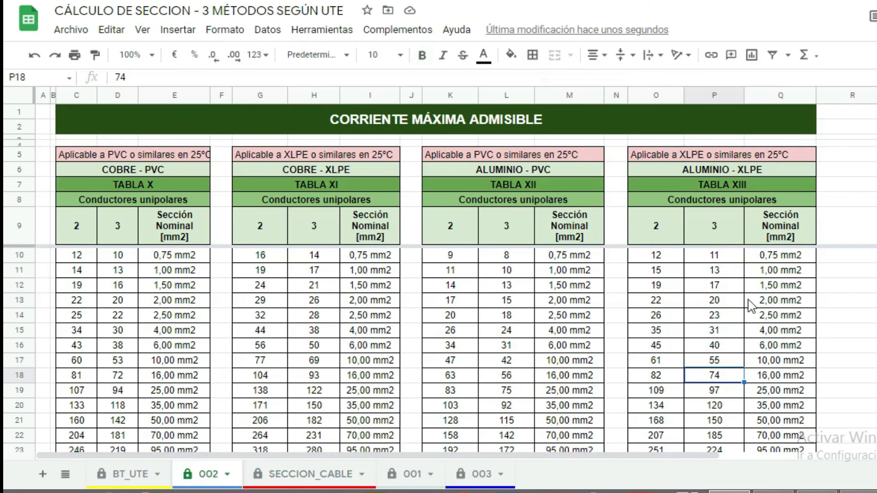
click(776, 379)
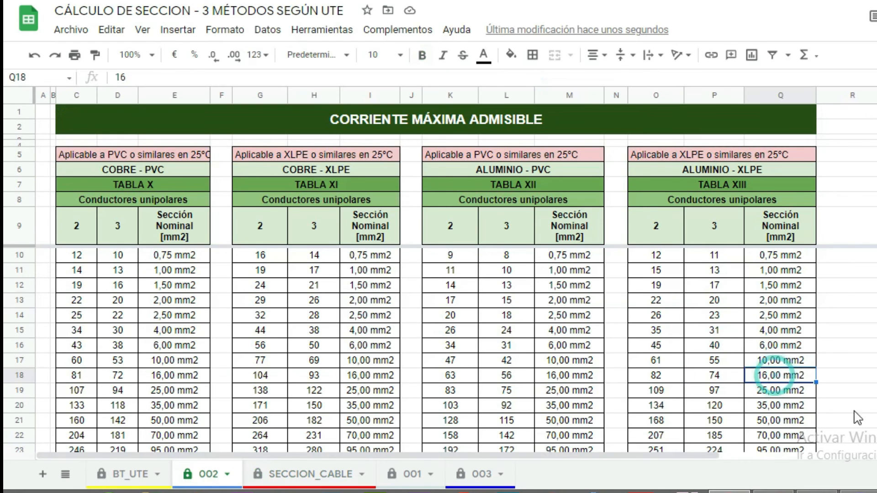
Step: On the SECCION_CABLE sheet, set the material conductivity to Aluminio c/PVC
click(320, 476)
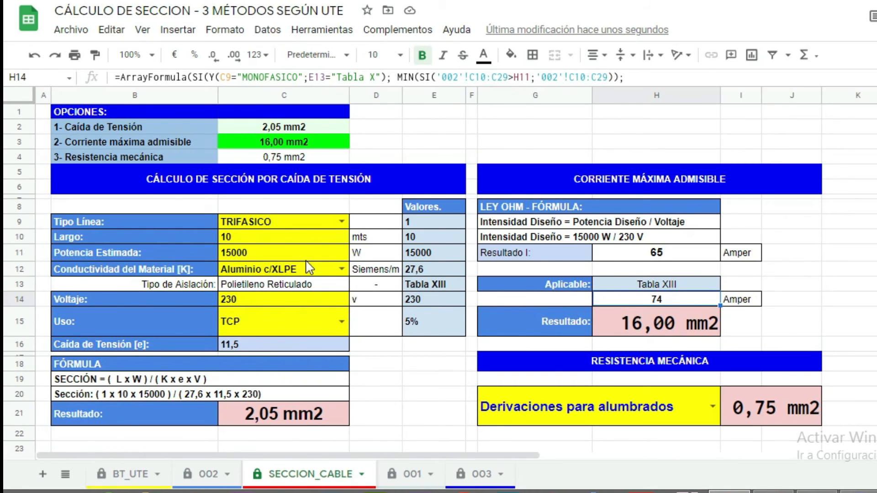
click(341, 269)
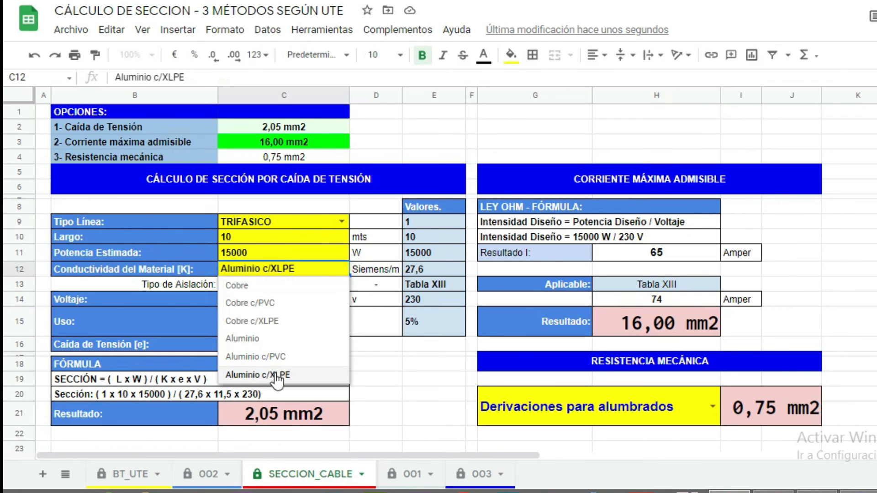
click(278, 361)
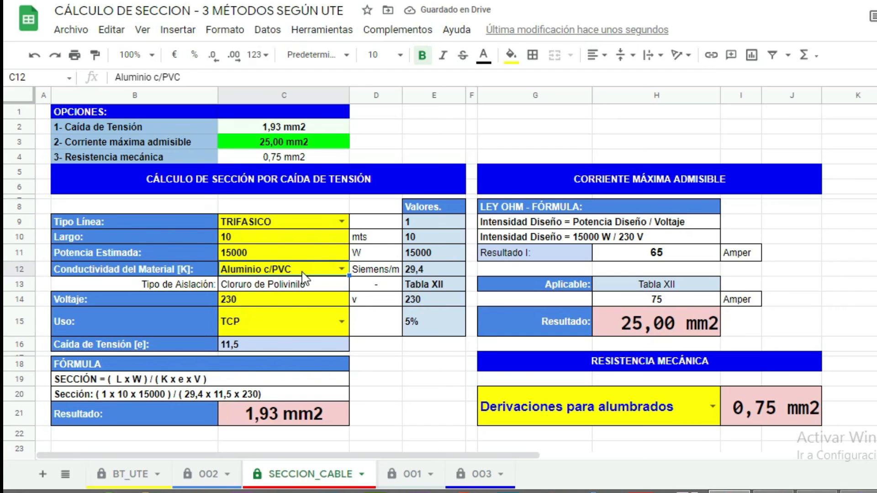
Step: Set the voltage to 400 V and the line type to MONOFASICO
click(291, 309)
text(400)
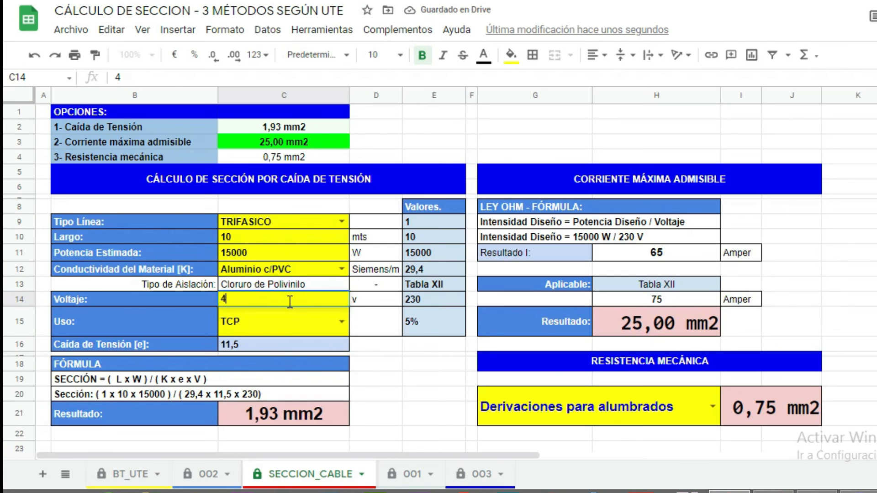
key(Return)
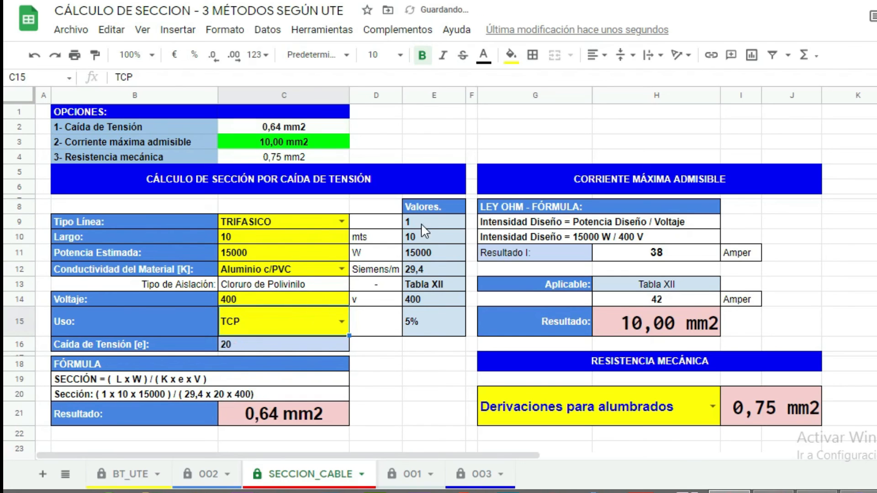
click(341, 222)
click(260, 254)
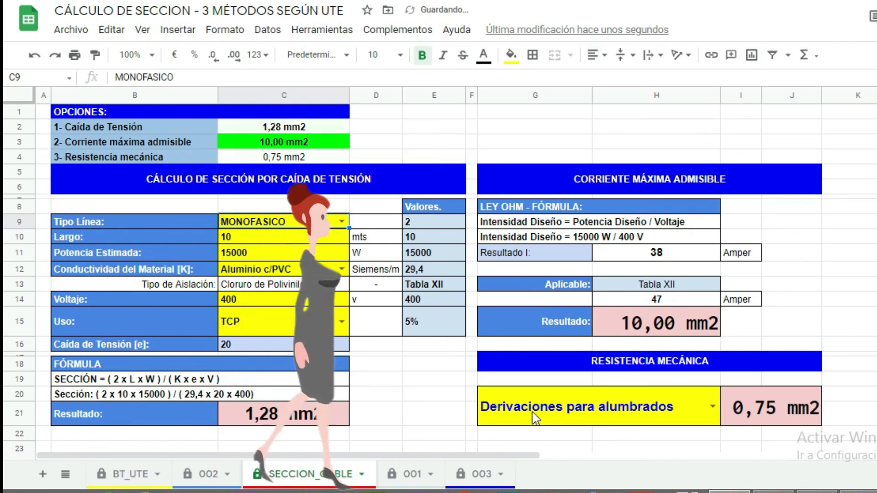
Step: Inspect the Ohm's law design current and the admissible current for the single-phase line
click(420, 354)
click(674, 259)
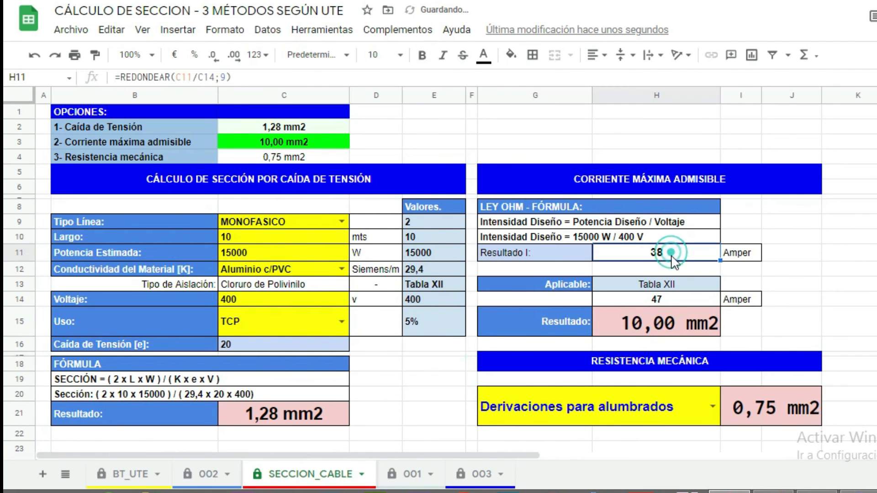
click(663, 302)
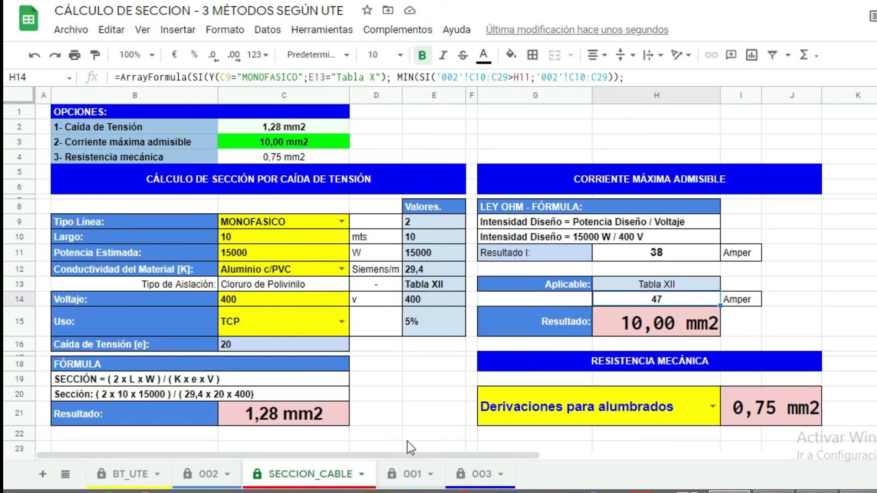
Step: On sheet 002, compare the two-conductor currents in the 6 and 10 mm2 rows of Tabla XII
click(199, 479)
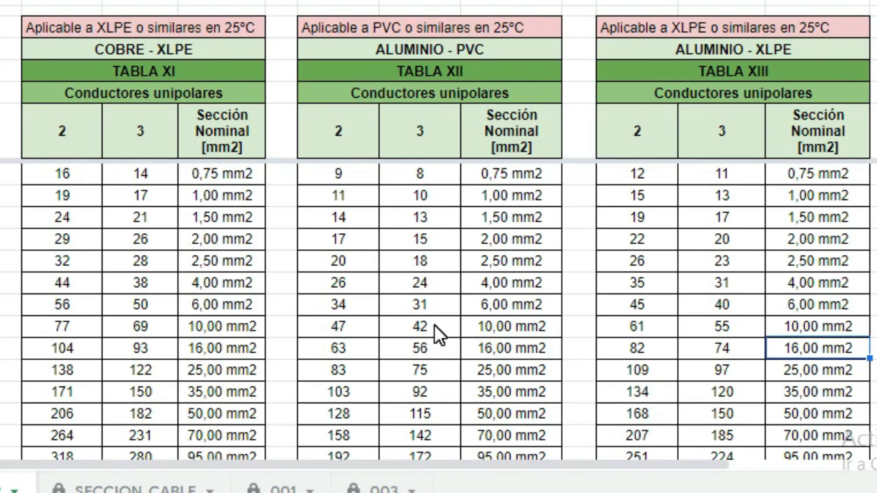
click(346, 326)
click(359, 303)
click(361, 328)
Step: Recheck the SECCION_CABLE result against the nominal section in row 17 of Tabla XII on sheet 002
click(114, 491)
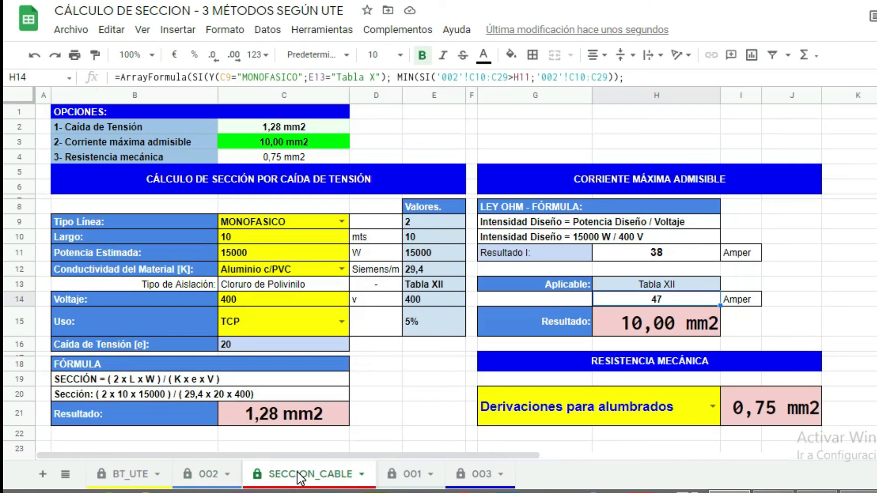
click(206, 474)
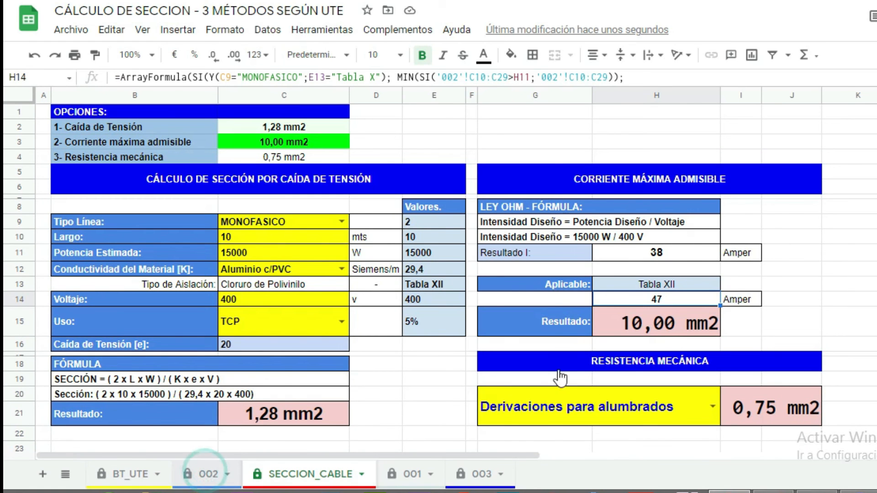
click(545, 364)
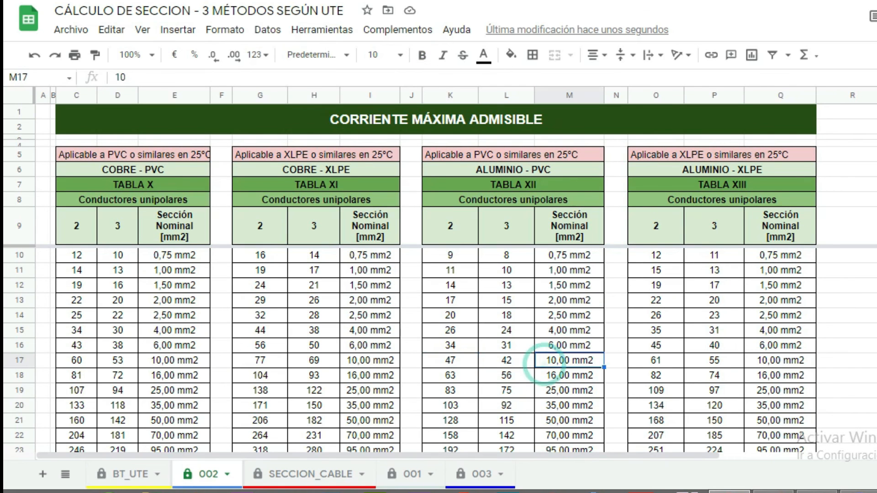